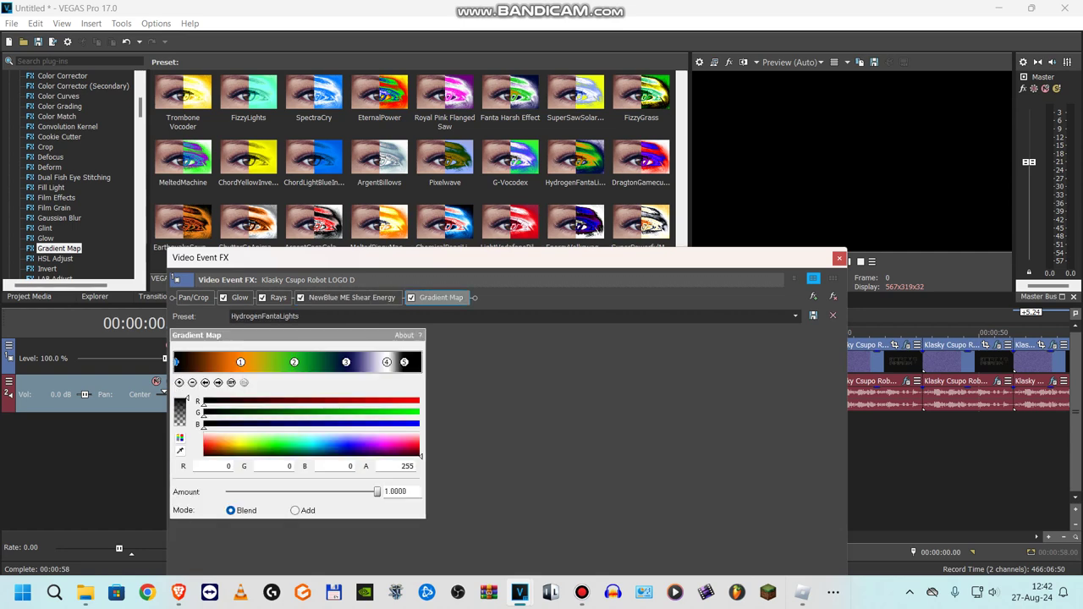
Step: Review the colour points of the Gradient Map effect on the first video clip, then close its effects
{"action": "left_click", "coordinate": [240, 362]}
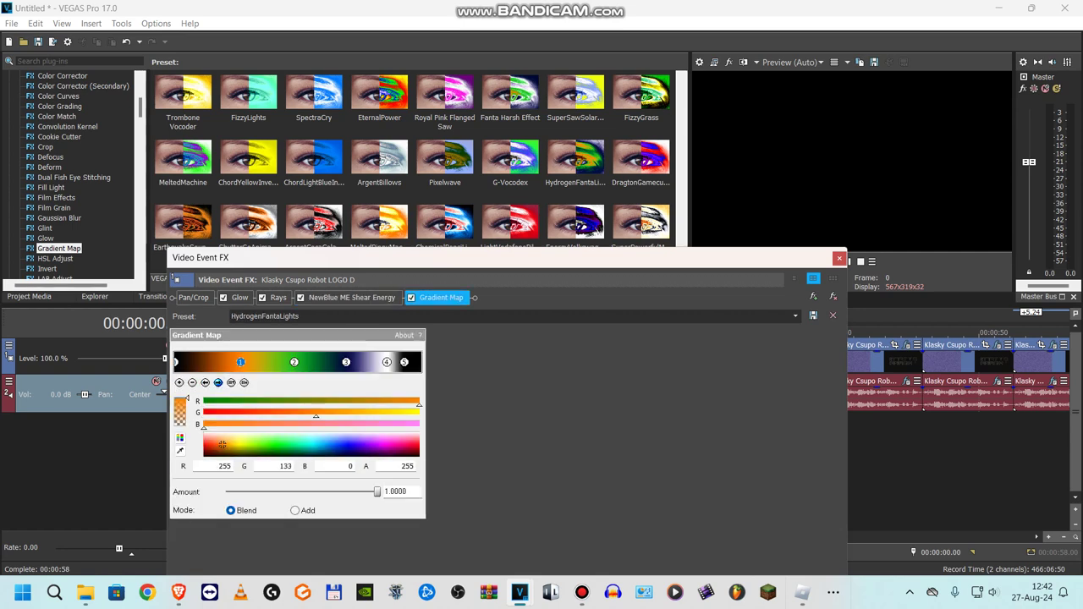
{"action": "left_click", "coordinate": [218, 382]}
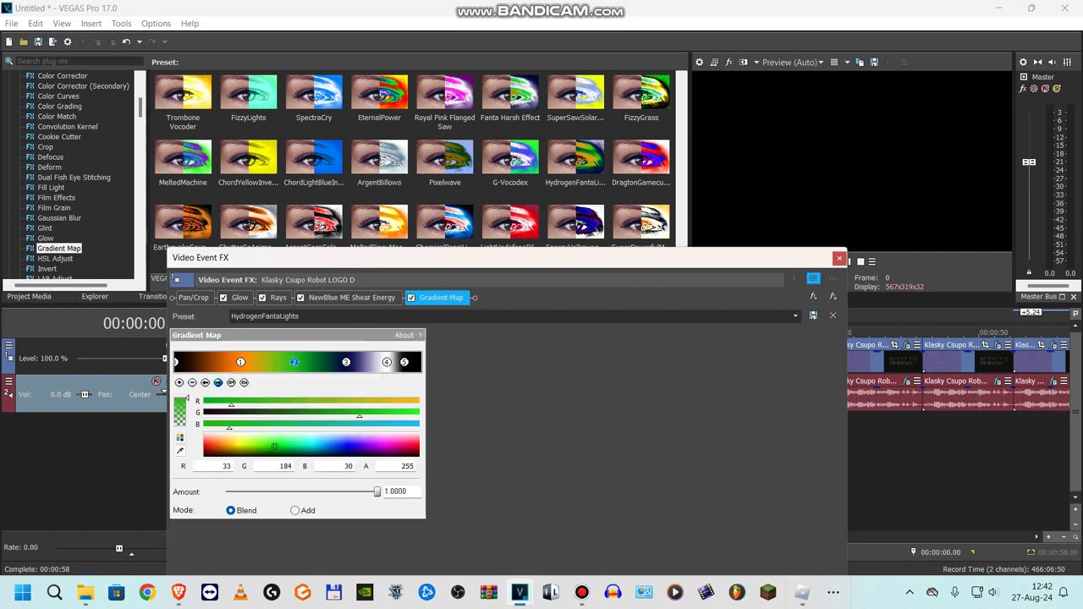
{"action": "left_click", "coordinate": [219, 382]}
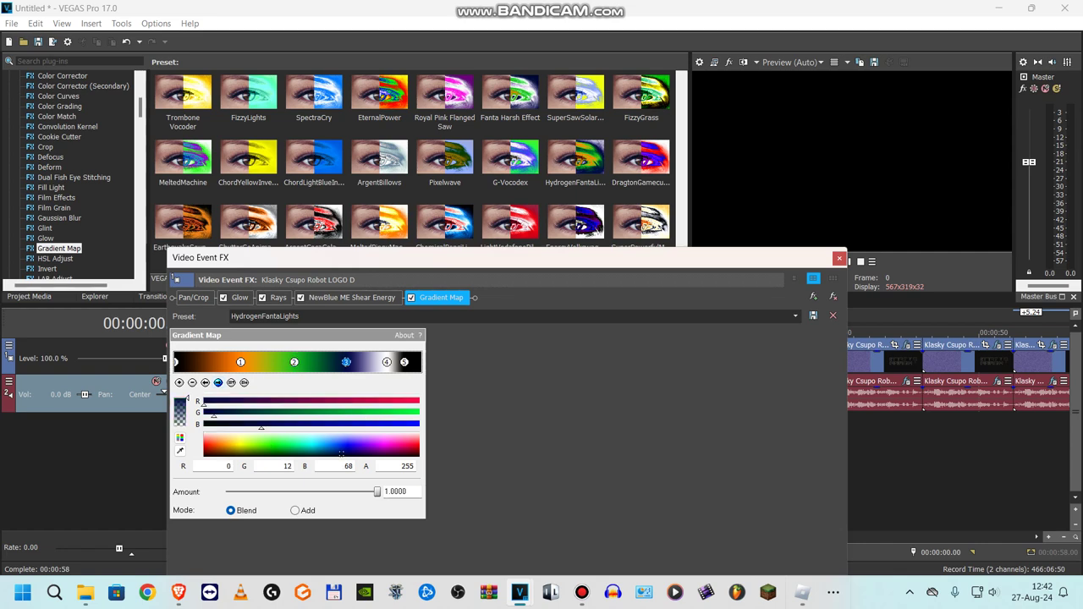
{"action": "left_click", "coordinate": [387, 362]}
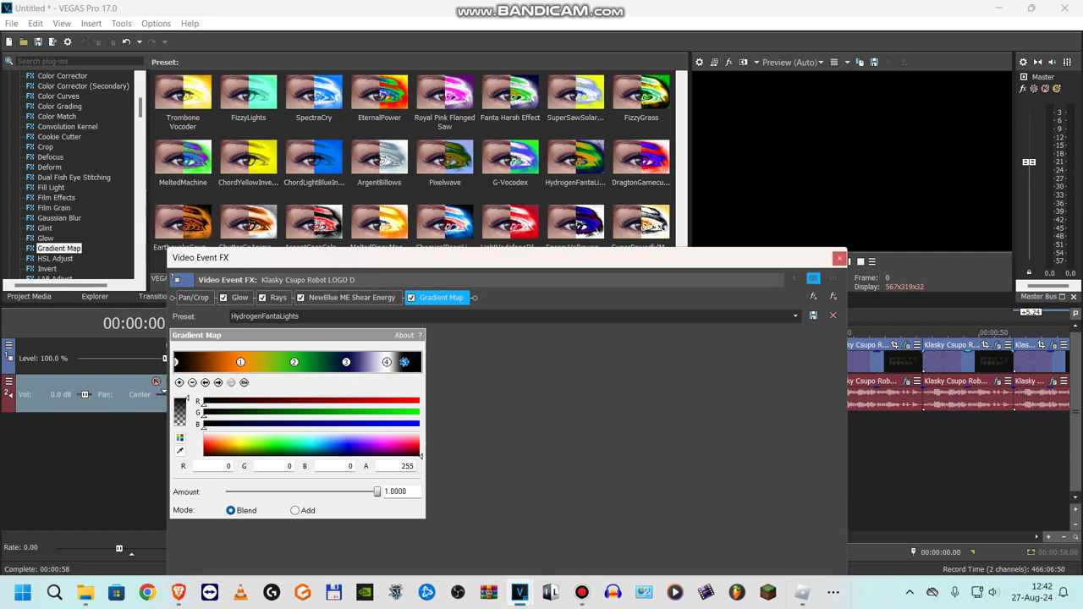
{"action": "left_click", "coordinate": [838, 258]}
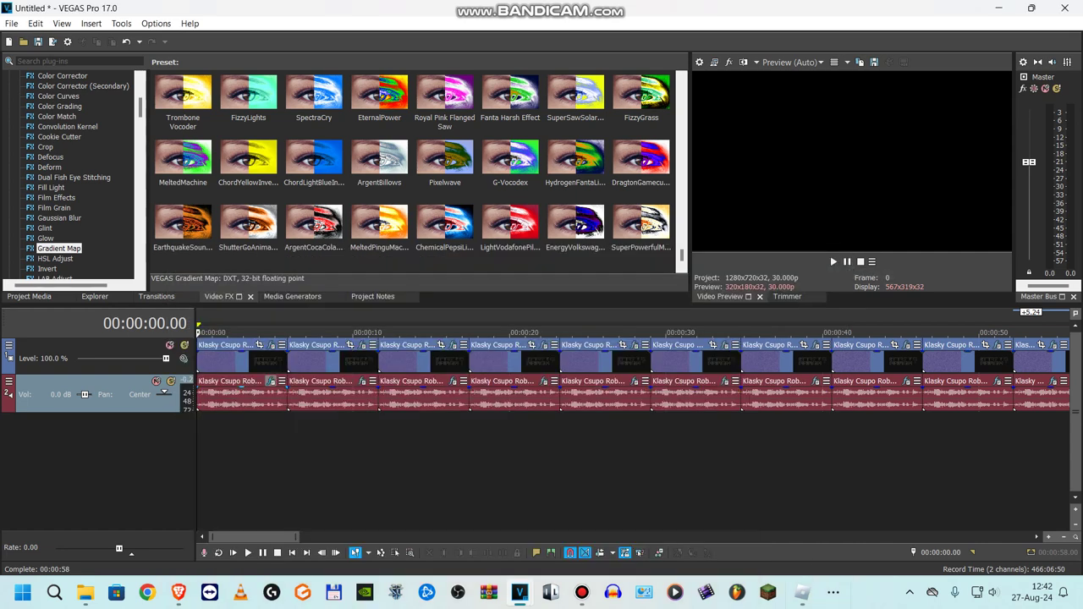
Step: Review the Camouflage and Vocodex audio effects on the first audio clip and close them
{"action": "left_click", "coordinate": [271, 382]}
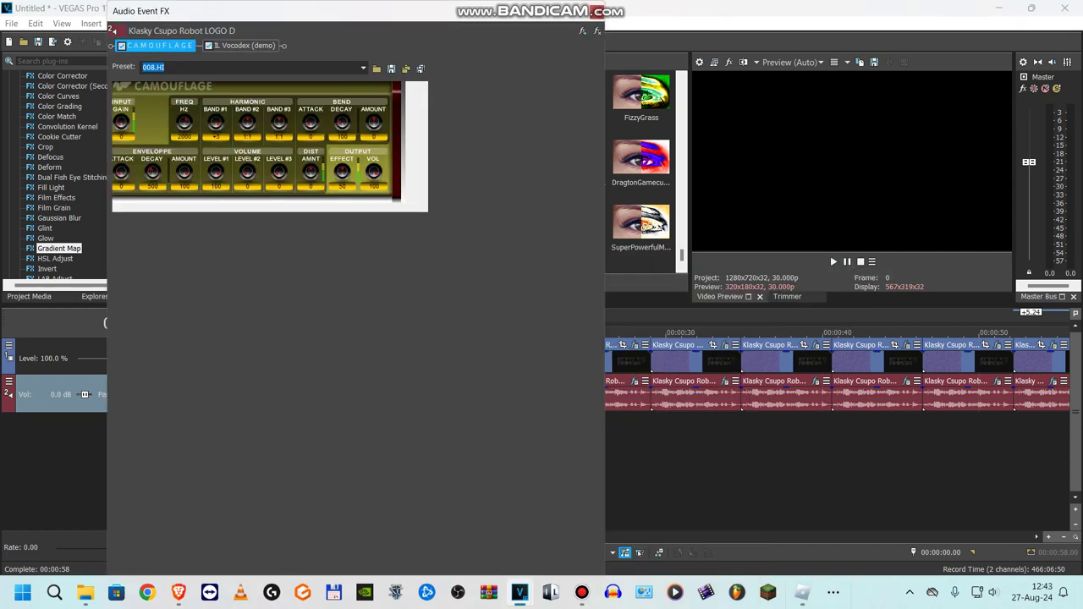
{"action": "left_click", "coordinate": [244, 46]}
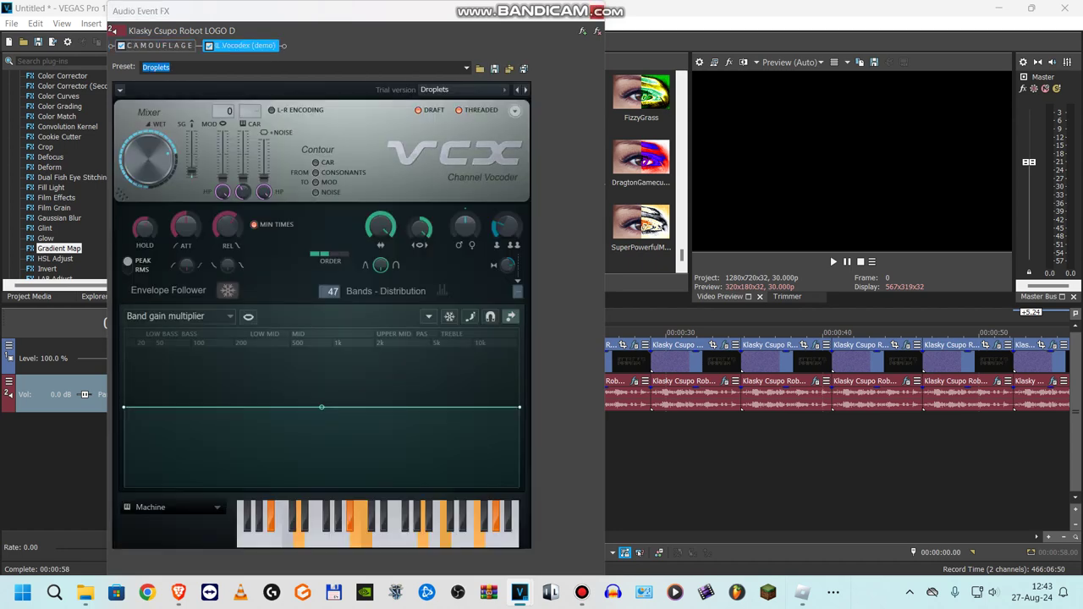
{"action": "left_click", "coordinate": [597, 11]}
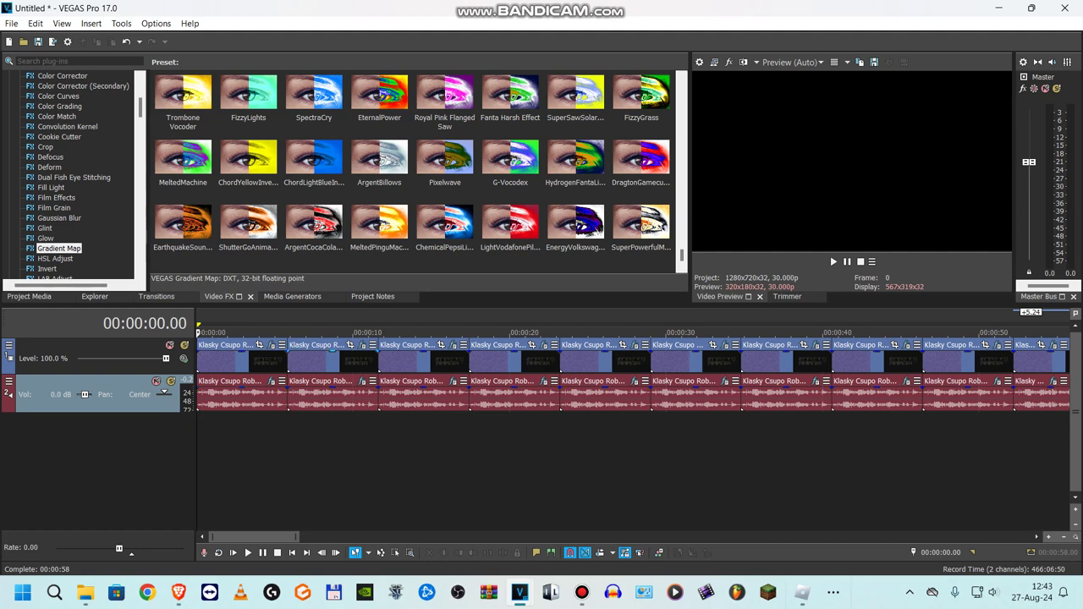
Step: Inspect the TV Simulator, Light Rays and NewBlue LE Starlight settings on the second video clip
{"action": "left_click", "coordinate": [363, 345]}
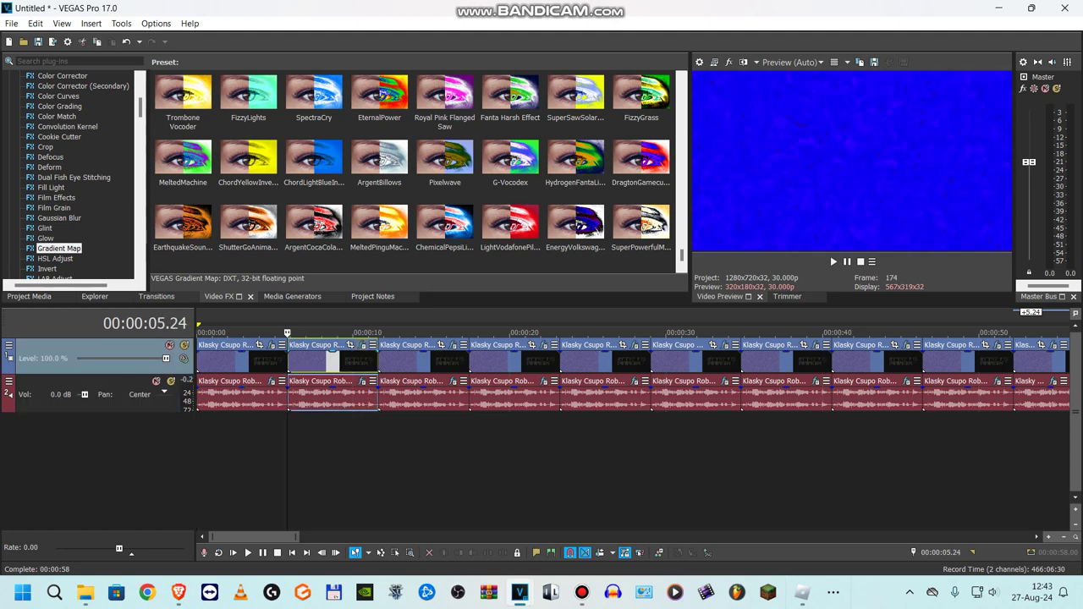
{"action": "left_click", "coordinate": [252, 296]}
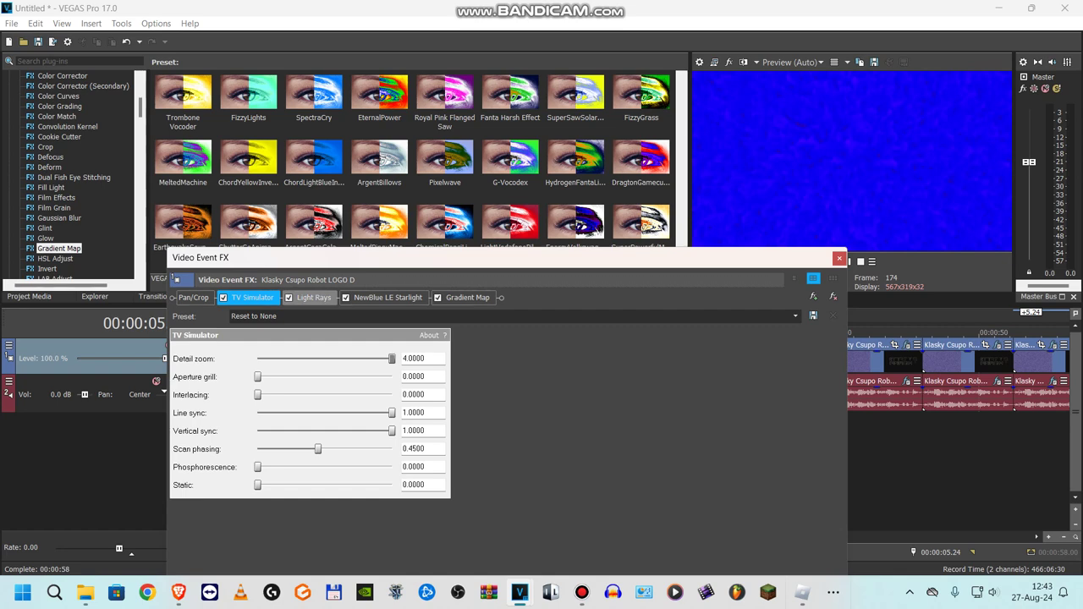
{"action": "left_click", "coordinate": [314, 298]}
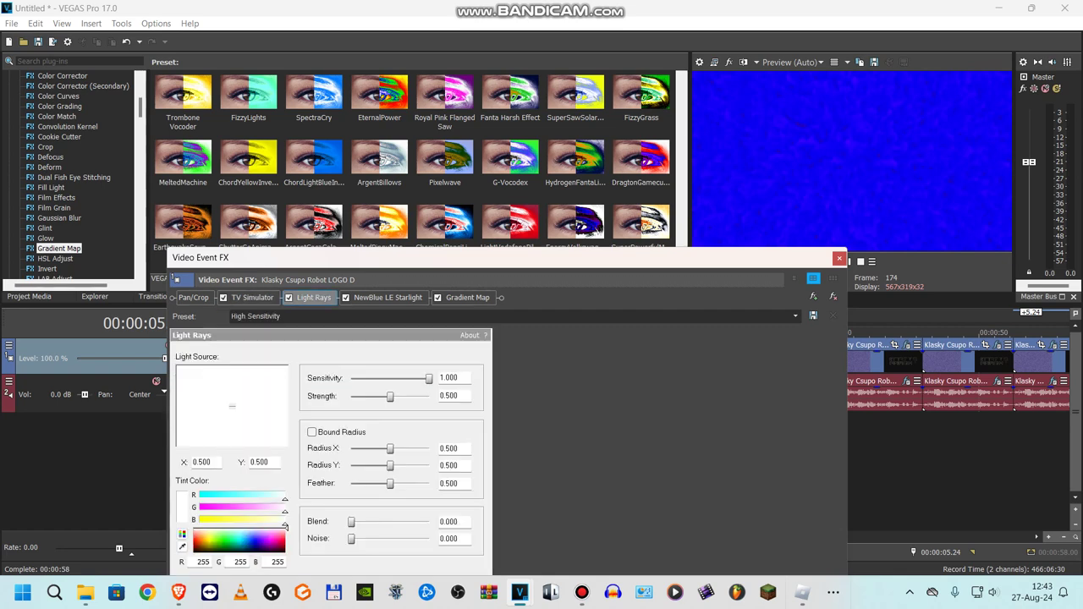
{"action": "left_click", "coordinate": [388, 296]}
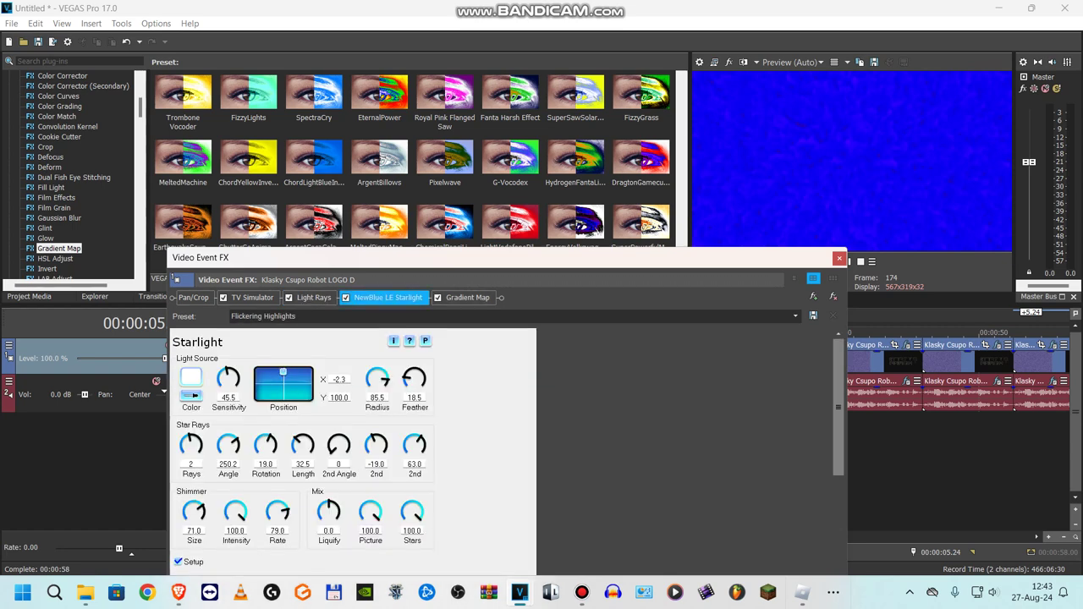
Step: Review each colour point of the second video clip's Gradient Map effect and close its effects
{"action": "left_click", "coordinate": [468, 298]}
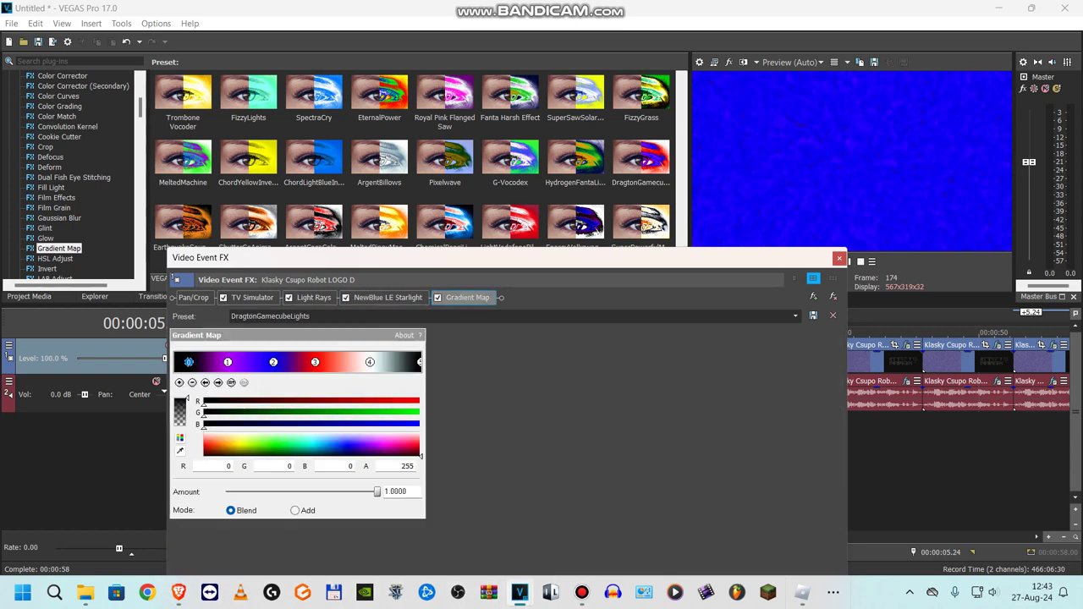
{"action": "left_click", "coordinate": [228, 362]}
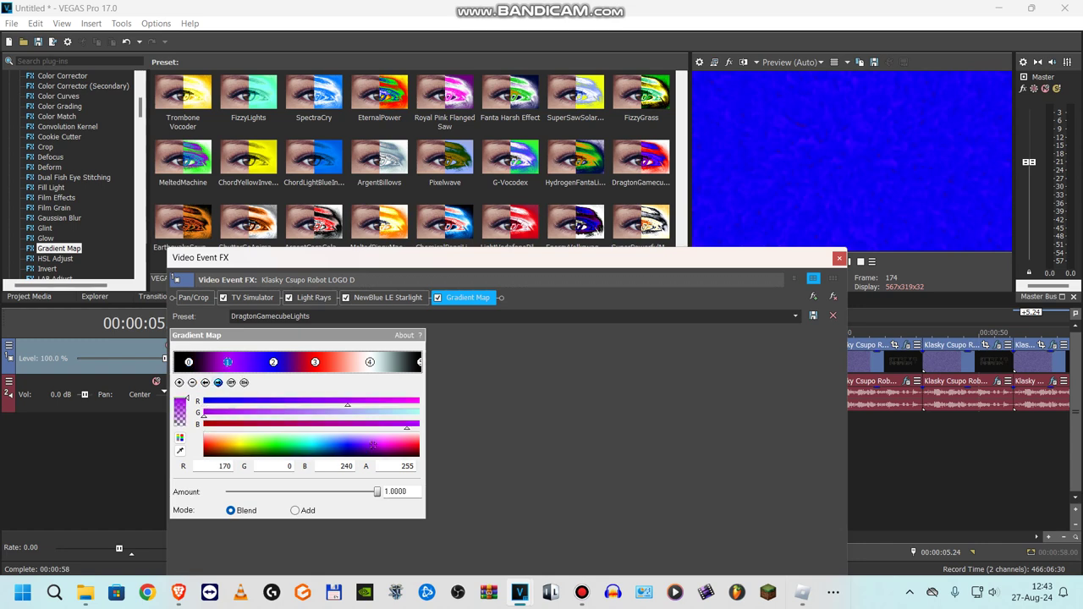
{"action": "left_click", "coordinate": [218, 383]}
{"action": "left_click", "coordinate": [314, 362]}
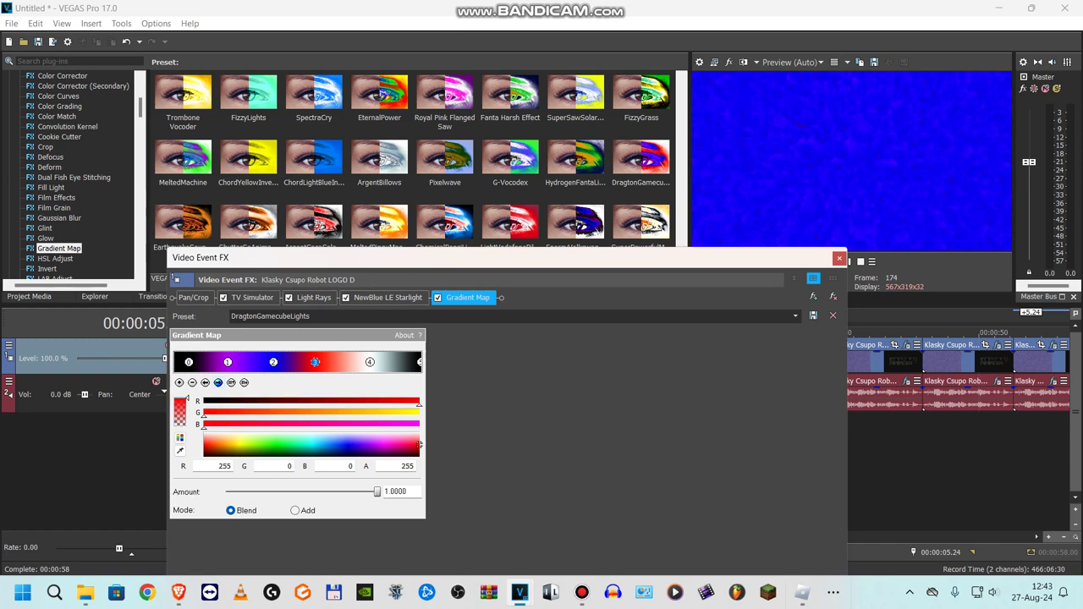
{"action": "left_click", "coordinate": [369, 362]}
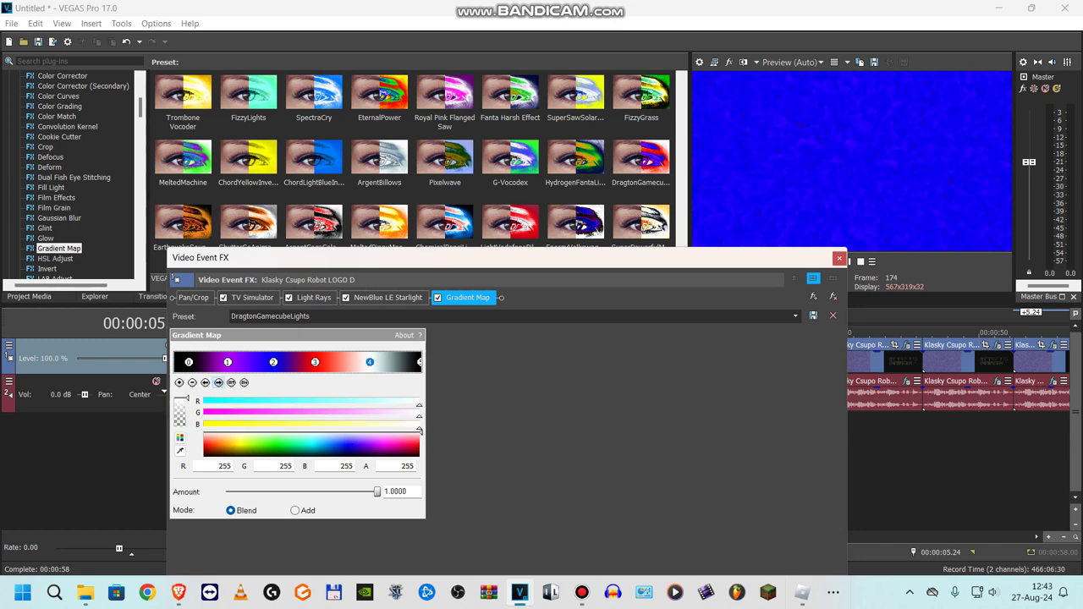
{"action": "left_click", "coordinate": [218, 383]}
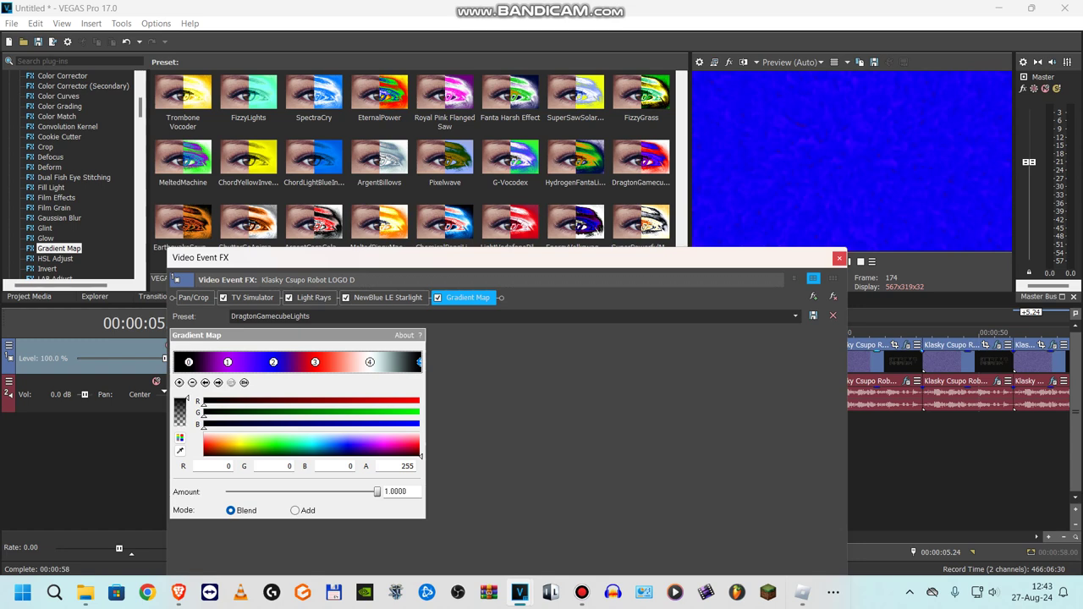
{"action": "left_click", "coordinate": [839, 258]}
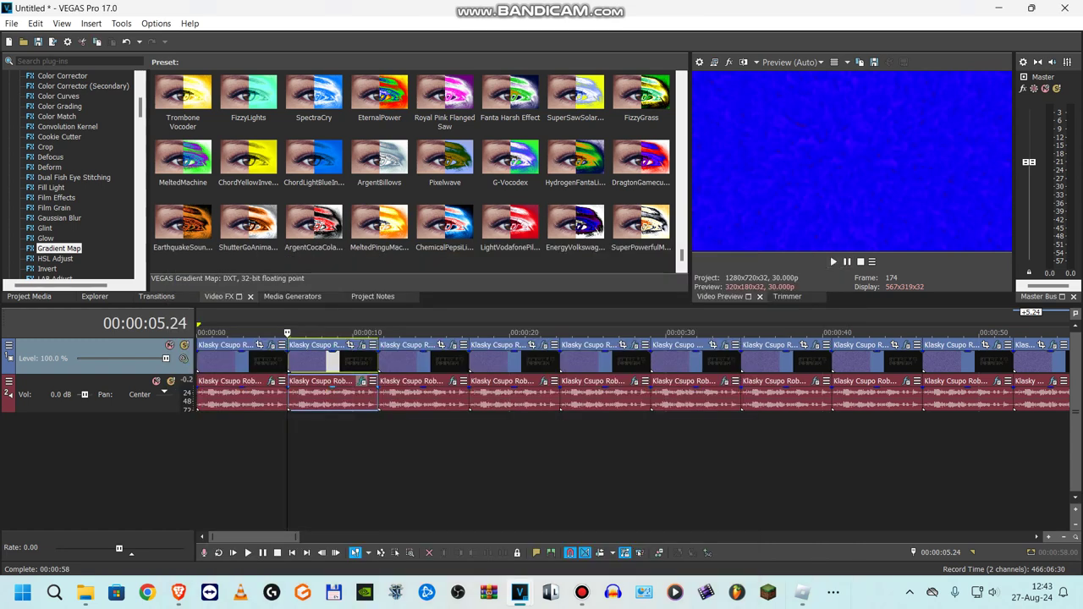
Step: Review the Multi-Tap Delay and Vocodex audio effects on the second audio clip and close them
{"action": "left_click", "coordinate": [362, 381]}
{"action": "left_click", "coordinate": [150, 46]}
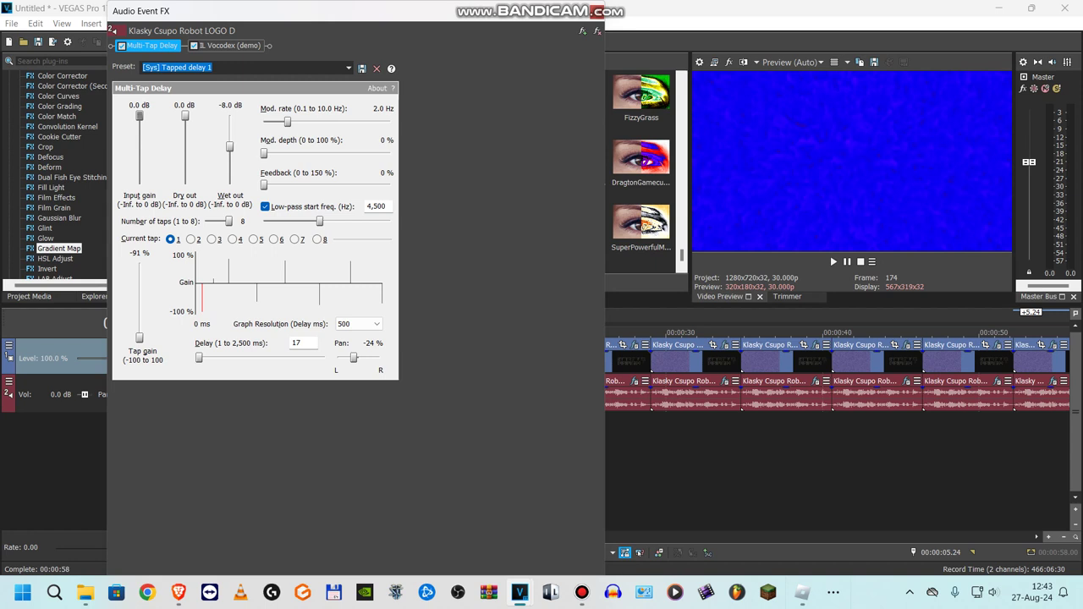
{"action": "left_click", "coordinate": [230, 45]}
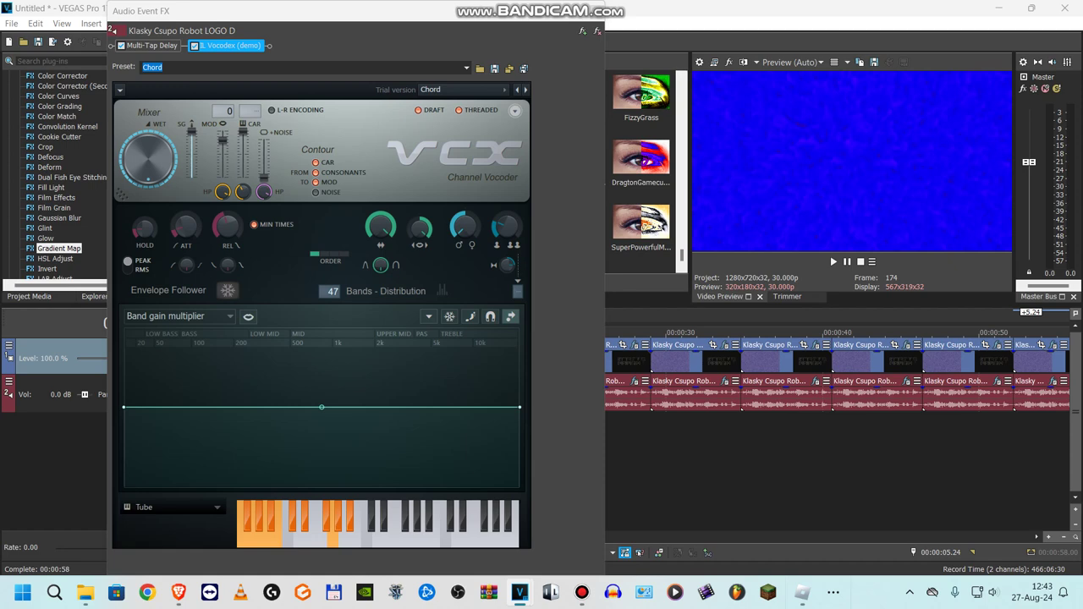
{"action": "left_click", "coordinate": [597, 12]}
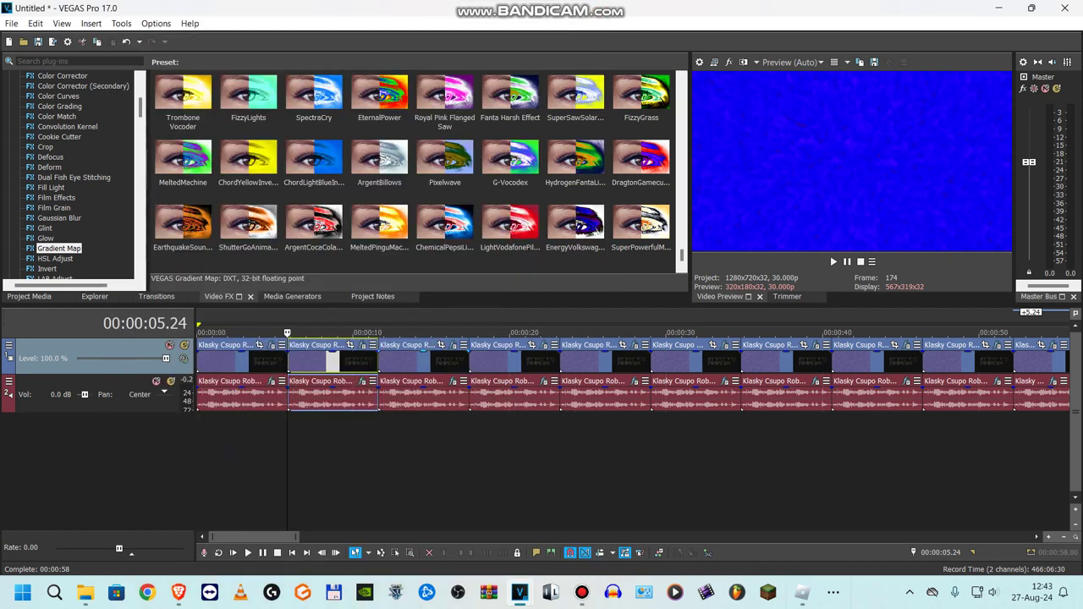
Step: Inspect the Glint and NewBlue ME Earthquake settings on the third video clip
{"action": "left_click", "coordinate": [379, 359]}
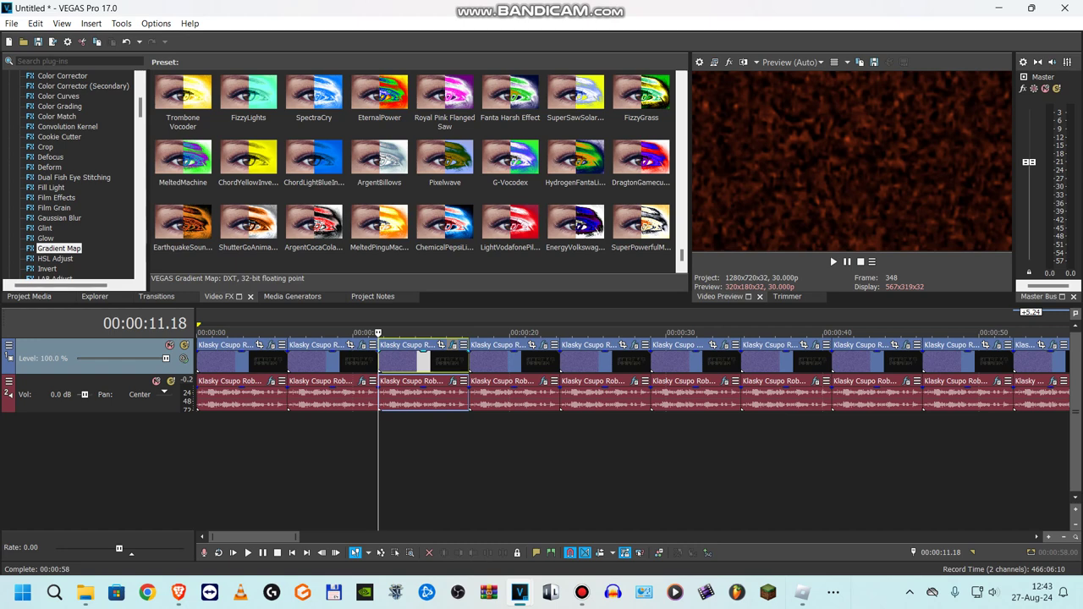
{"action": "left_click", "coordinate": [447, 344]}
{"action": "left_click", "coordinate": [238, 298]}
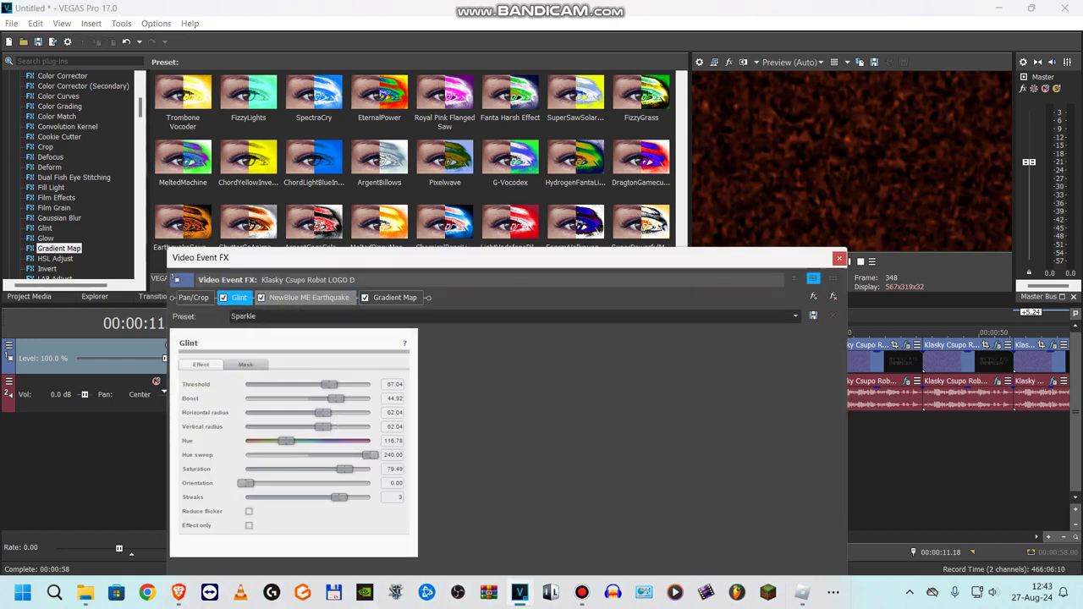
{"action": "left_click", "coordinate": [308, 297]}
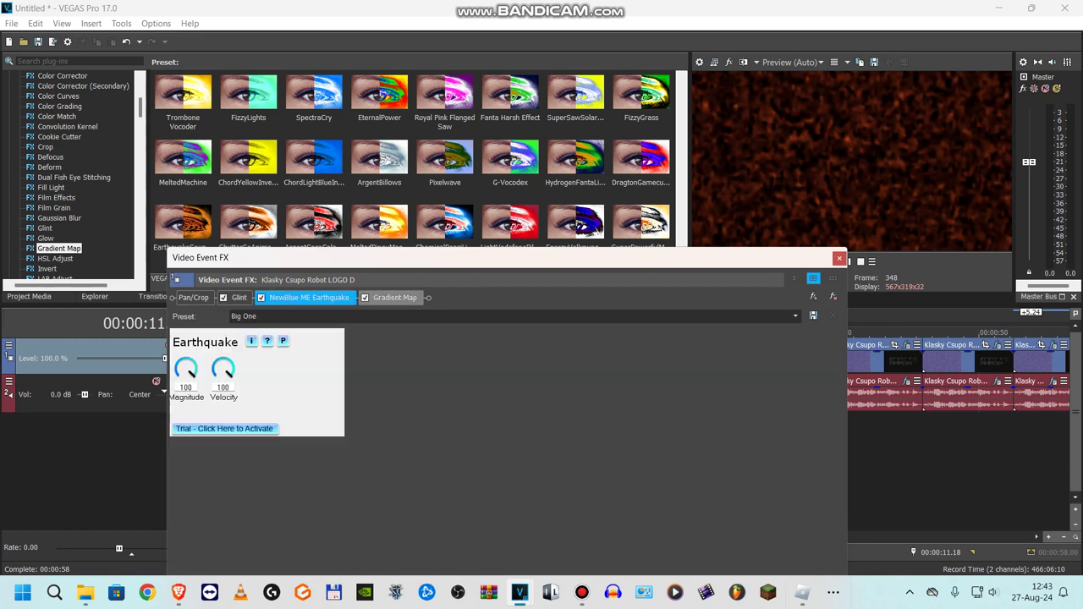
Step: Review each colour point of the third video clip's Gradient Map effect and close its effects
{"action": "left_click", "coordinate": [394, 297]}
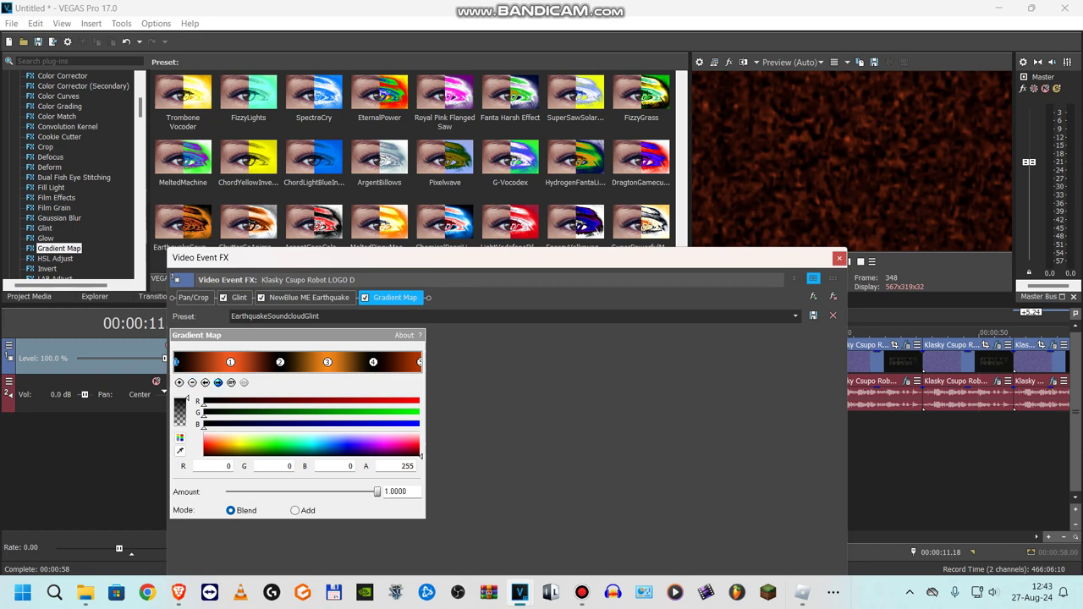
{"action": "left_click", "coordinate": [218, 382]}
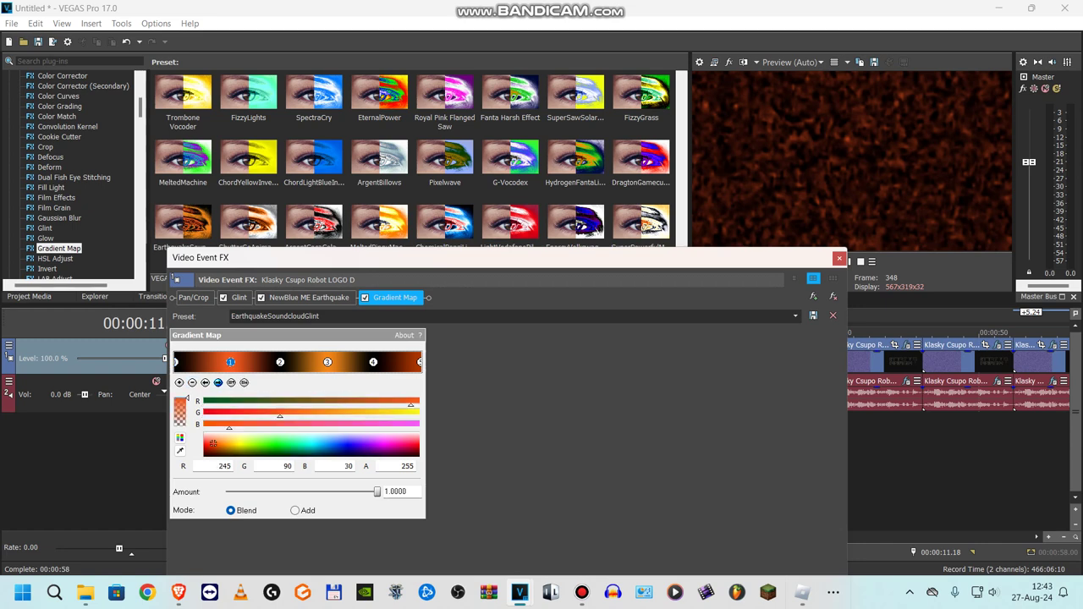
{"action": "left_click", "coordinate": [280, 362]}
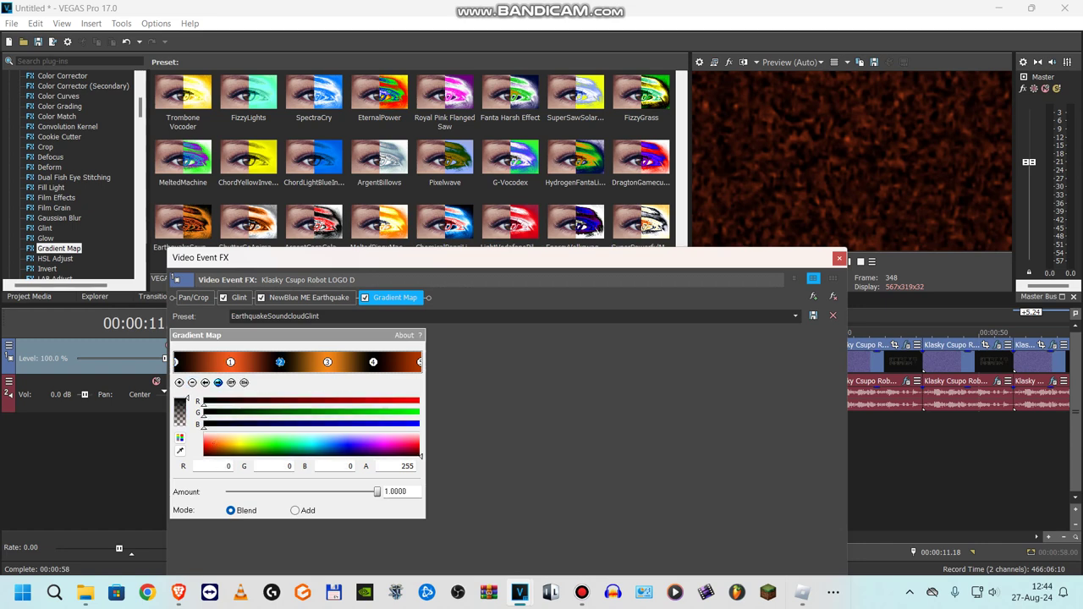
{"action": "left_click", "coordinate": [328, 362]}
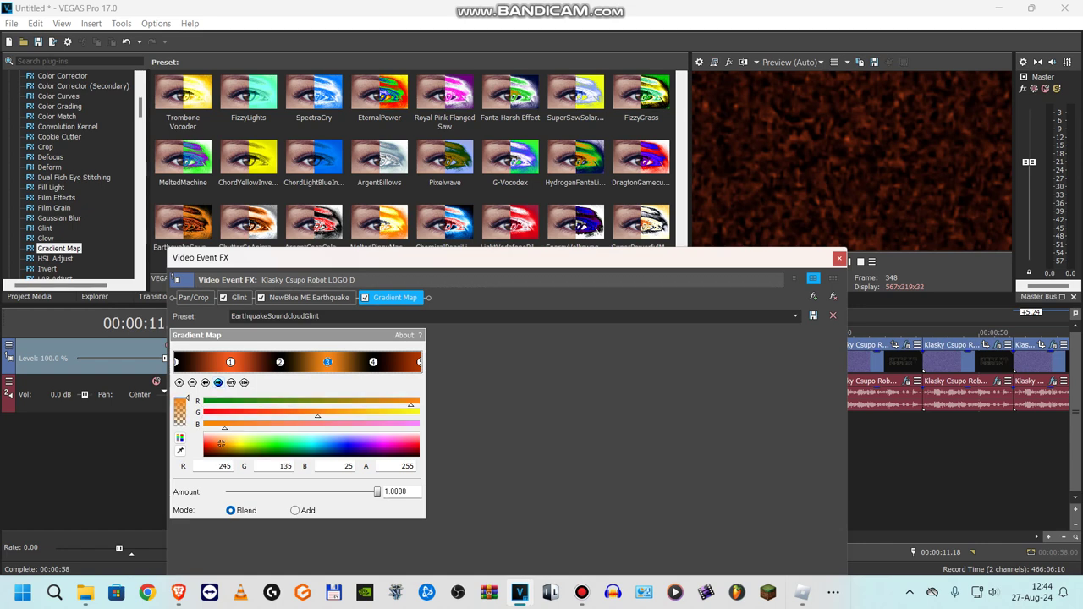
{"action": "left_click", "coordinate": [373, 362]}
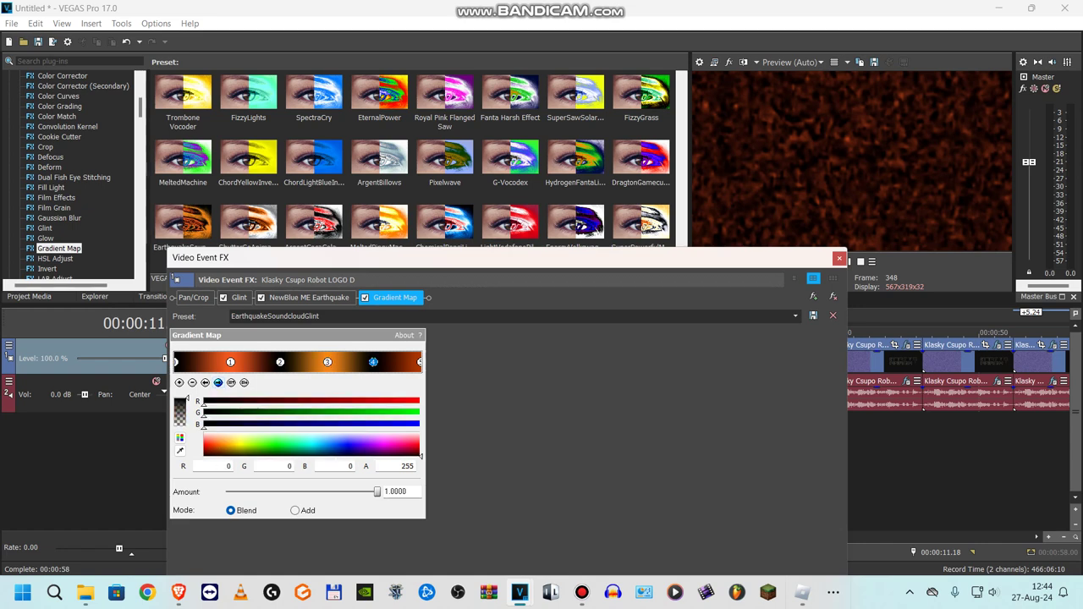
{"action": "left_click", "coordinate": [420, 362]}
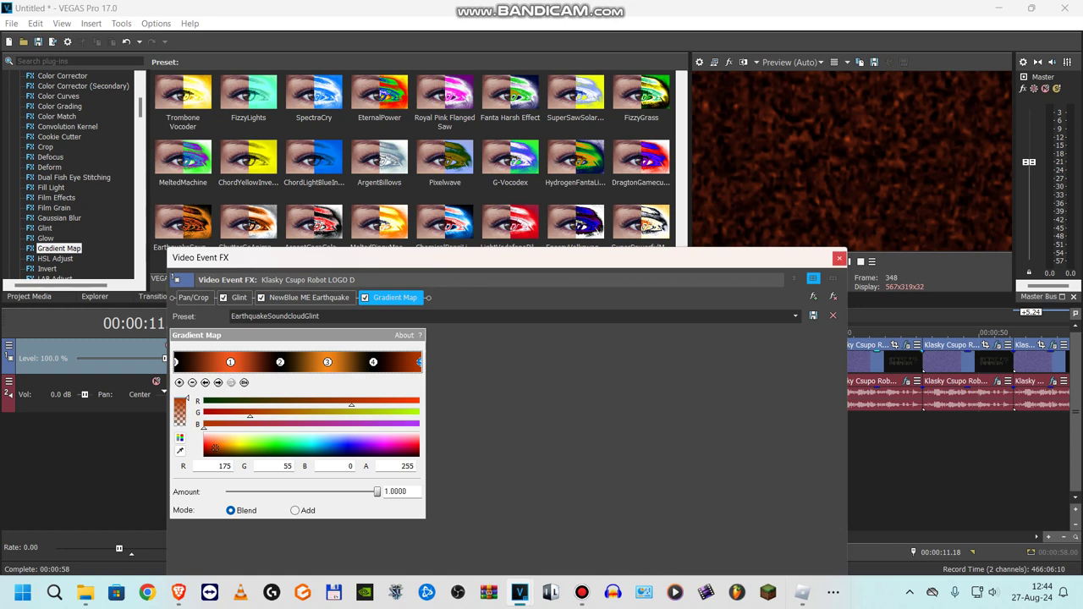
{"action": "left_click", "coordinate": [839, 259]}
Step: Review the tb_grumblebum, Bitcrusher and Vocodex audio effects on the third audio clip and close them
{"action": "left_click", "coordinate": [453, 381]}
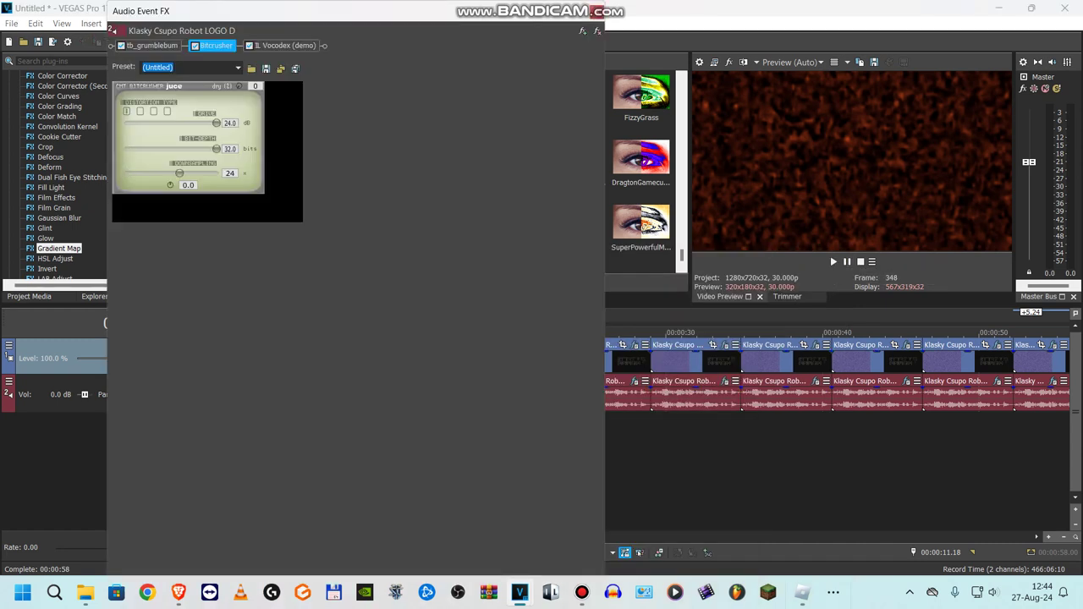
{"action": "left_click", "coordinate": [152, 46]}
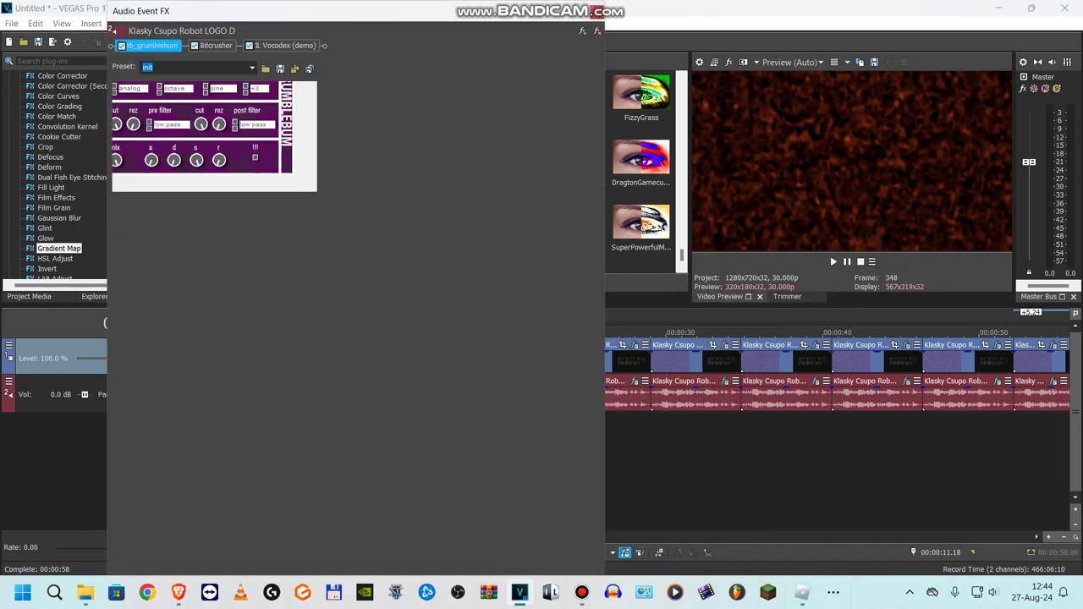
{"action": "left_click", "coordinate": [215, 45]}
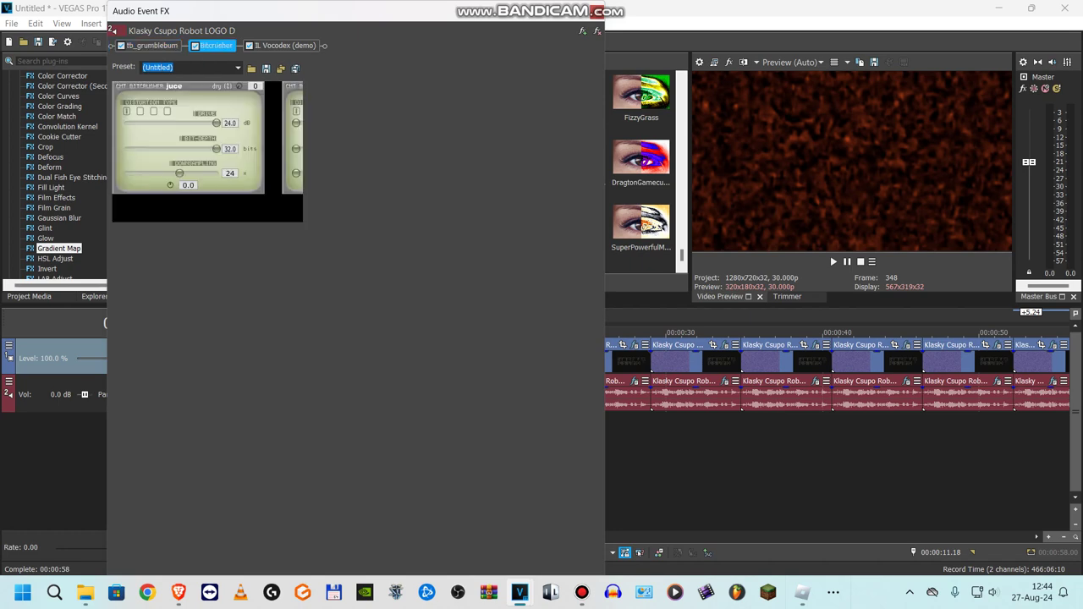
{"action": "left_click", "coordinate": [285, 46]}
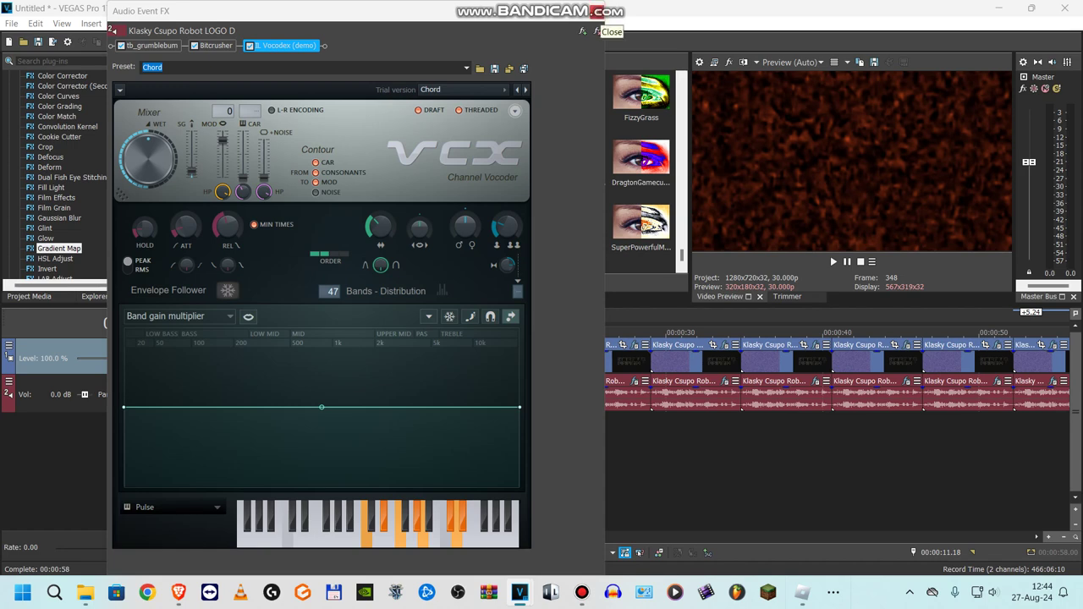
{"action": "left_click", "coordinate": [595, 31]}
Step: Inspect the Light Rays and NewBlue LE Neon Lights settings on the fourth video clip
{"action": "left_click", "coordinate": [471, 360]}
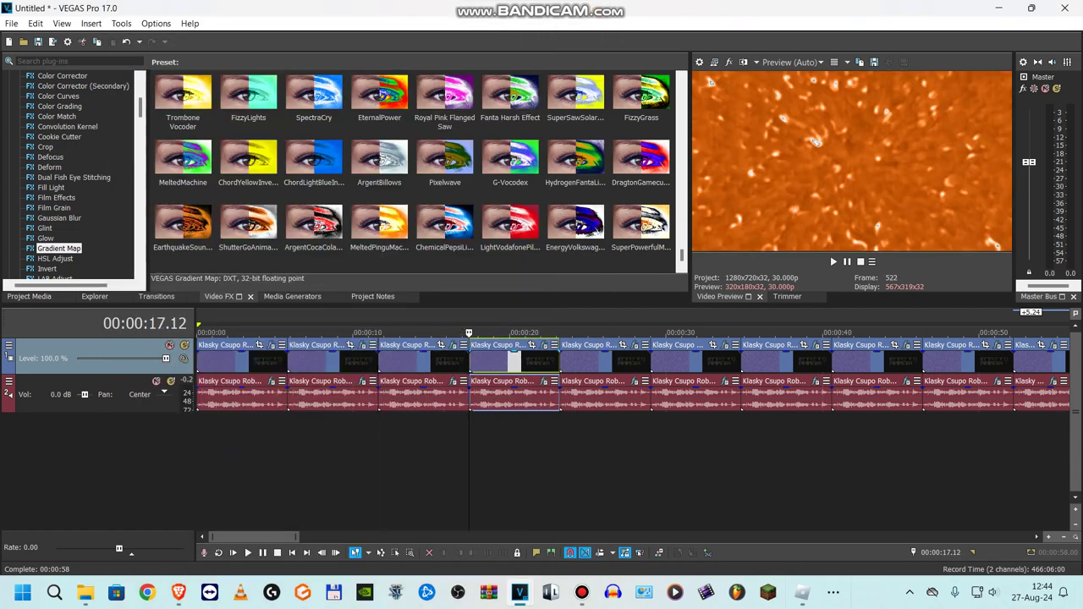
{"action": "left_click", "coordinate": [543, 345]}
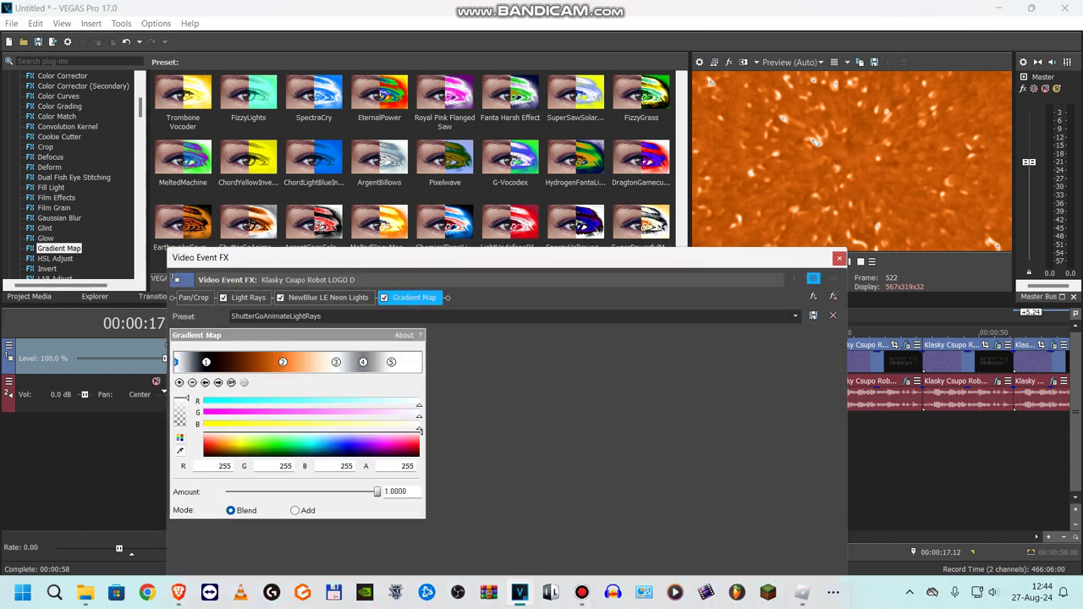
{"action": "left_click", "coordinate": [247, 297]}
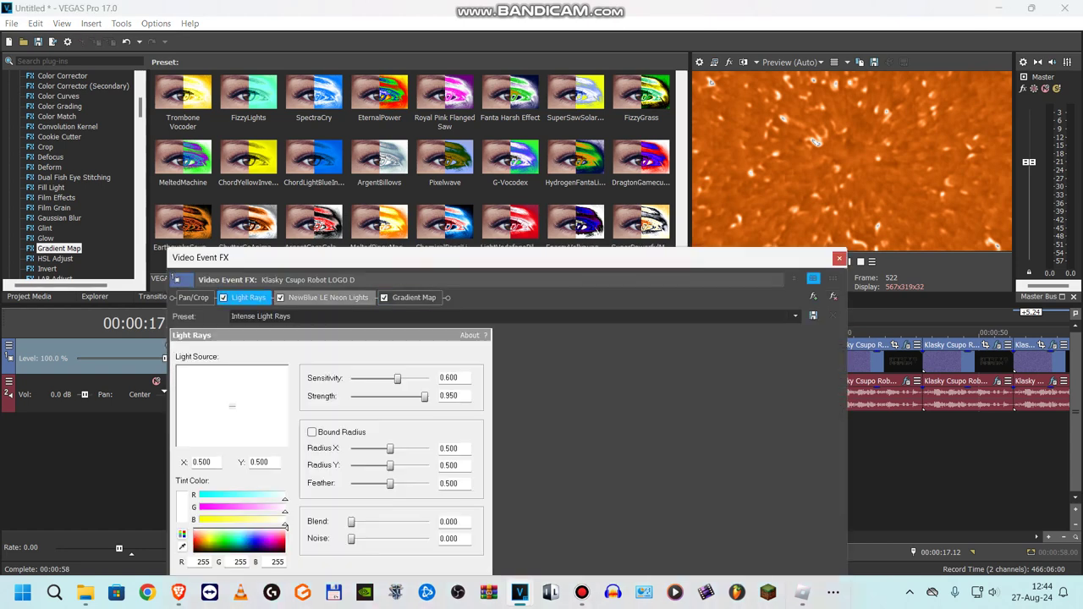
{"action": "left_click", "coordinate": [329, 297]}
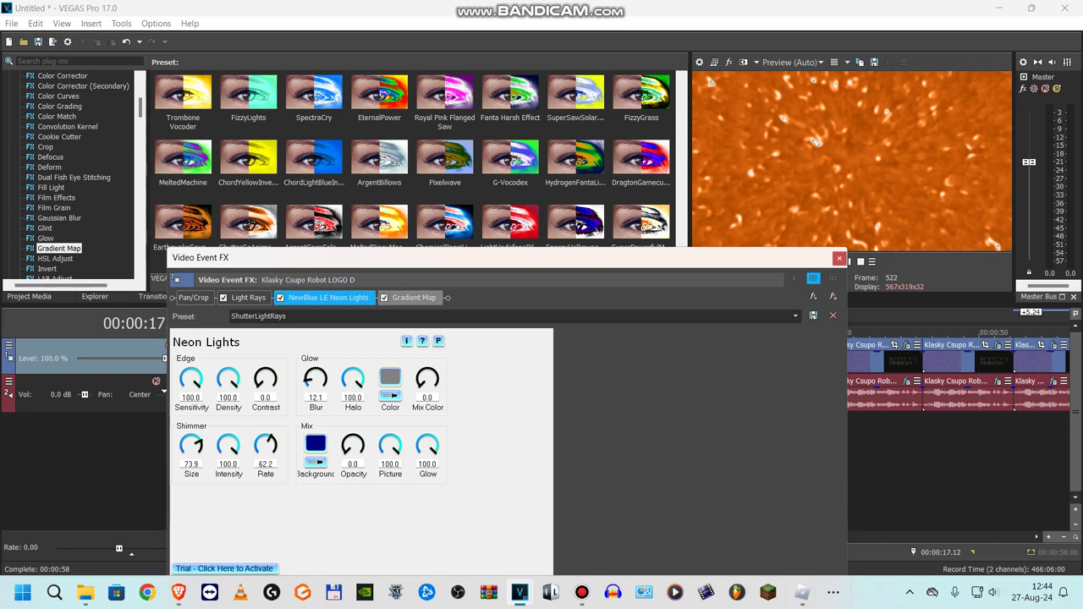
Step: Review each colour point of the fourth video clip's Gradient Map effect and close its effects
{"action": "left_click", "coordinate": [414, 298]}
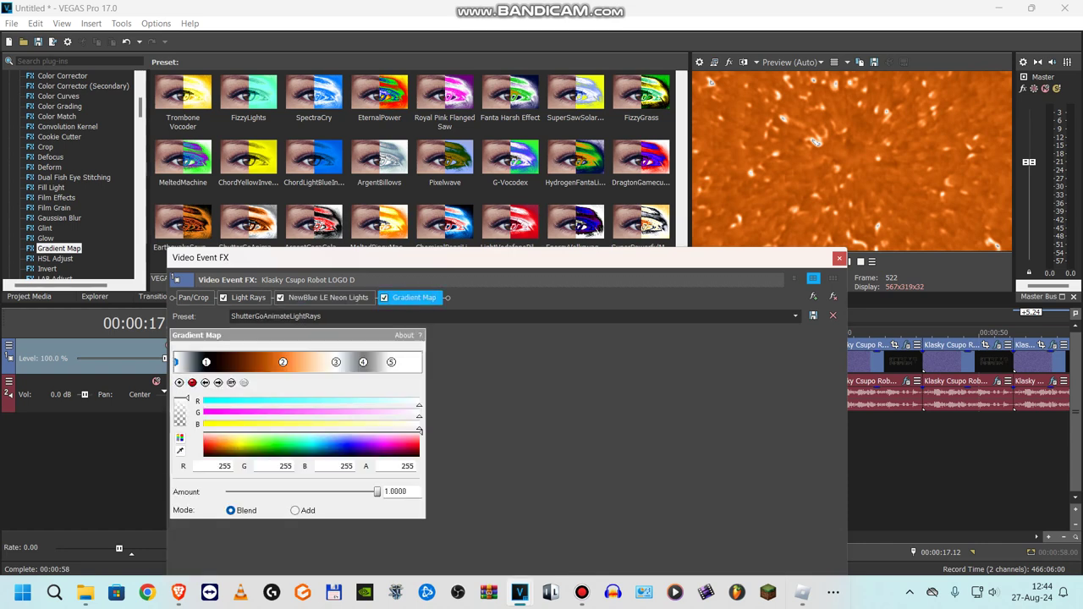
{"action": "left_click", "coordinate": [217, 383]}
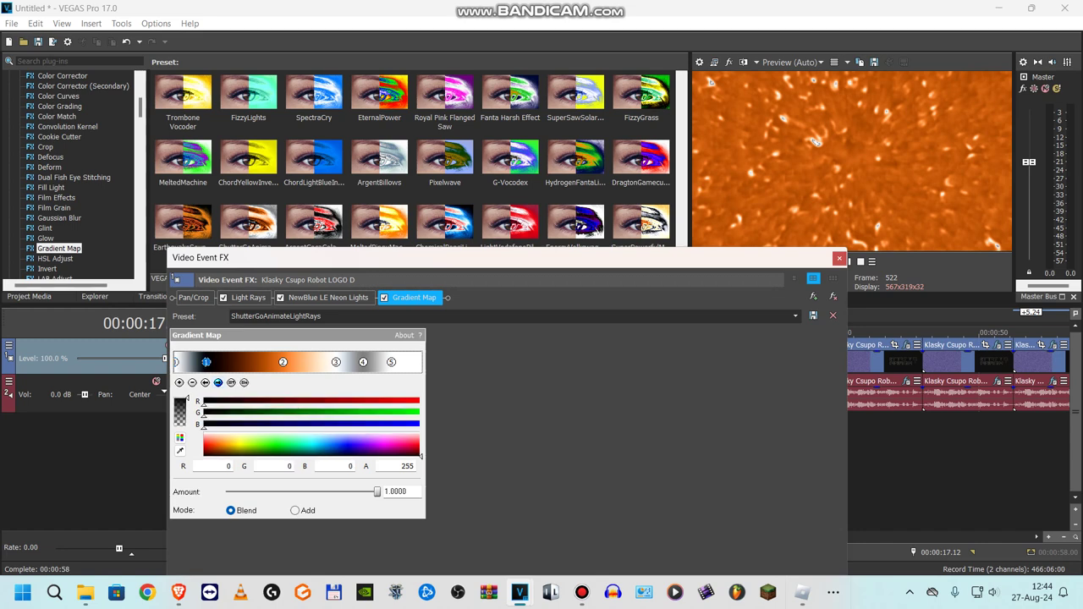
{"action": "left_click", "coordinate": [217, 383]}
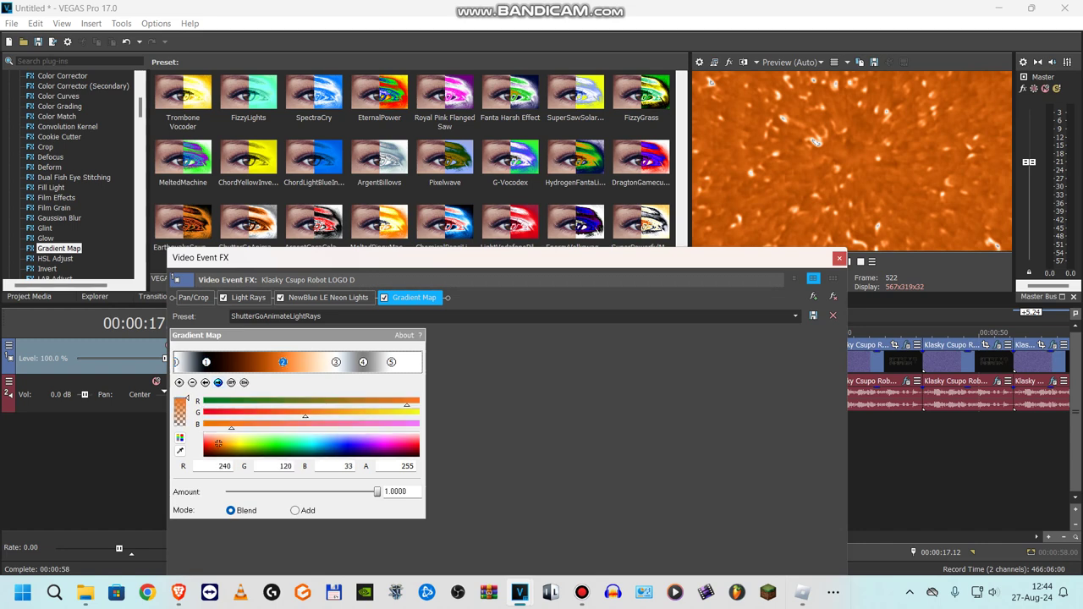
{"action": "left_click", "coordinate": [217, 382]}
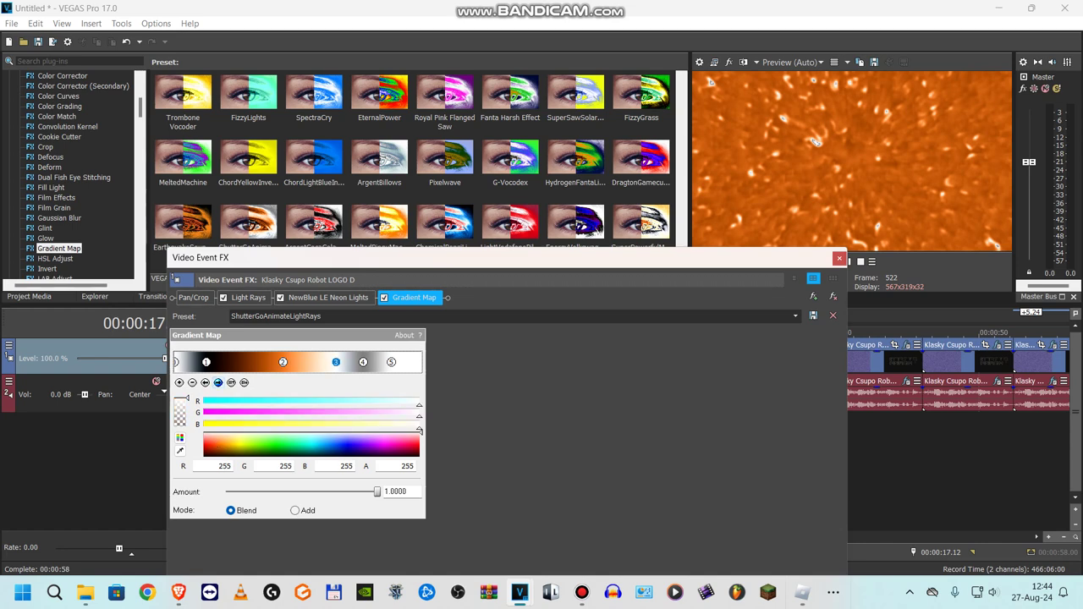
{"action": "left_click", "coordinate": [217, 383]}
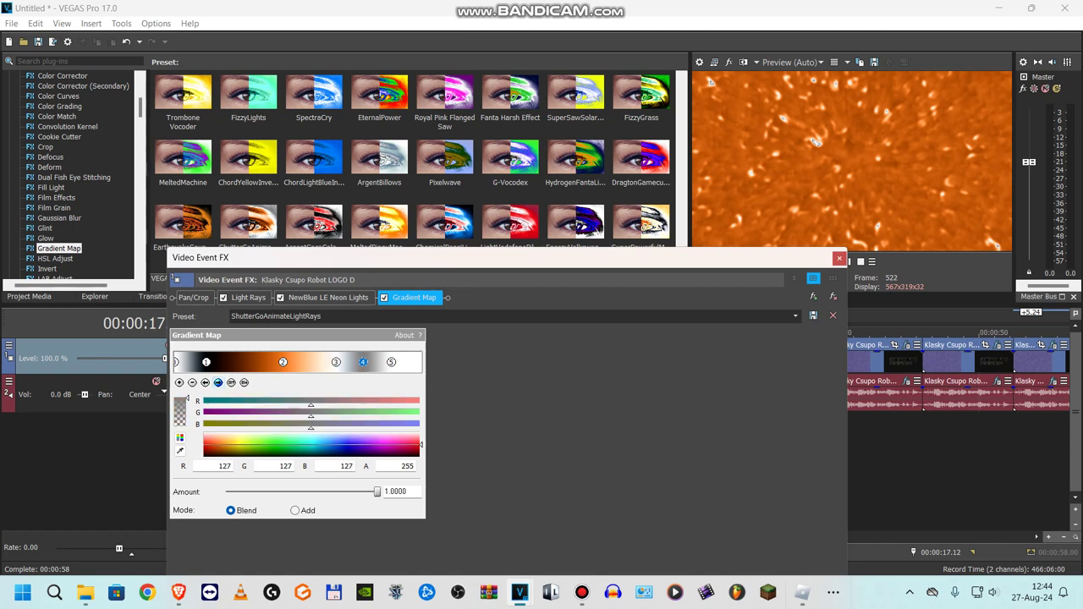
{"action": "left_click", "coordinate": [218, 382]}
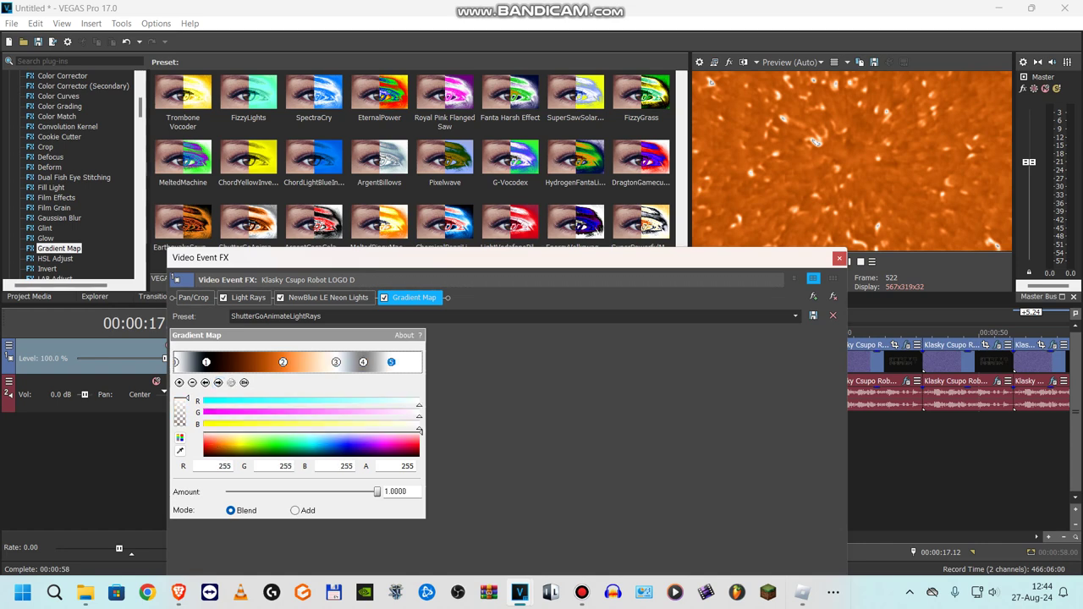
{"action": "left_click", "coordinate": [839, 257]}
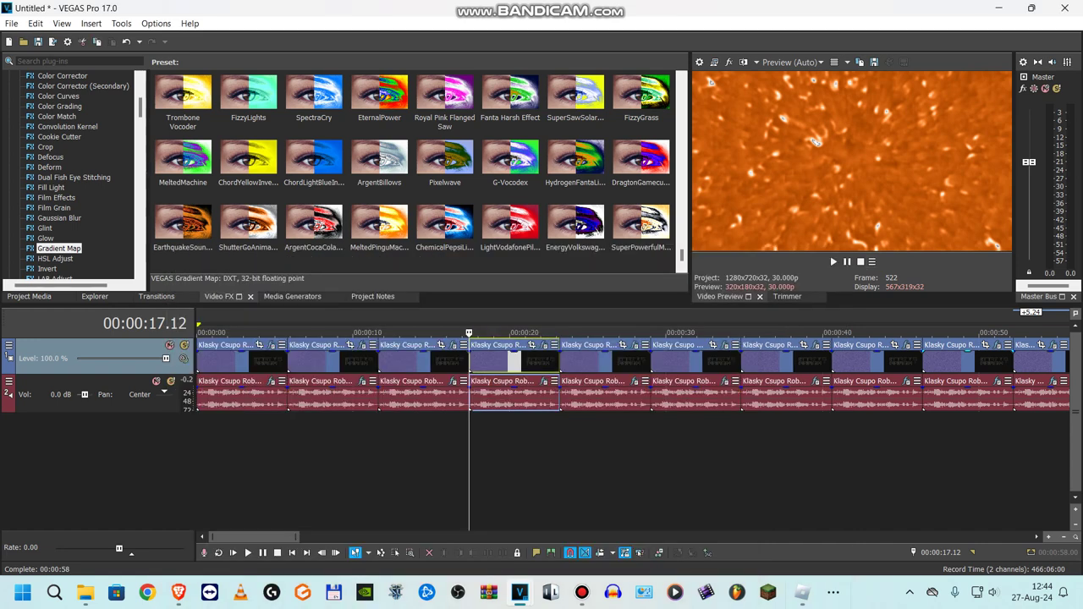
Step: Review the ExpressFX Flange/Wah-Wah and Vocodex audio effects on the fourth audio clip and close them
{"action": "left_click", "coordinate": [543, 382]}
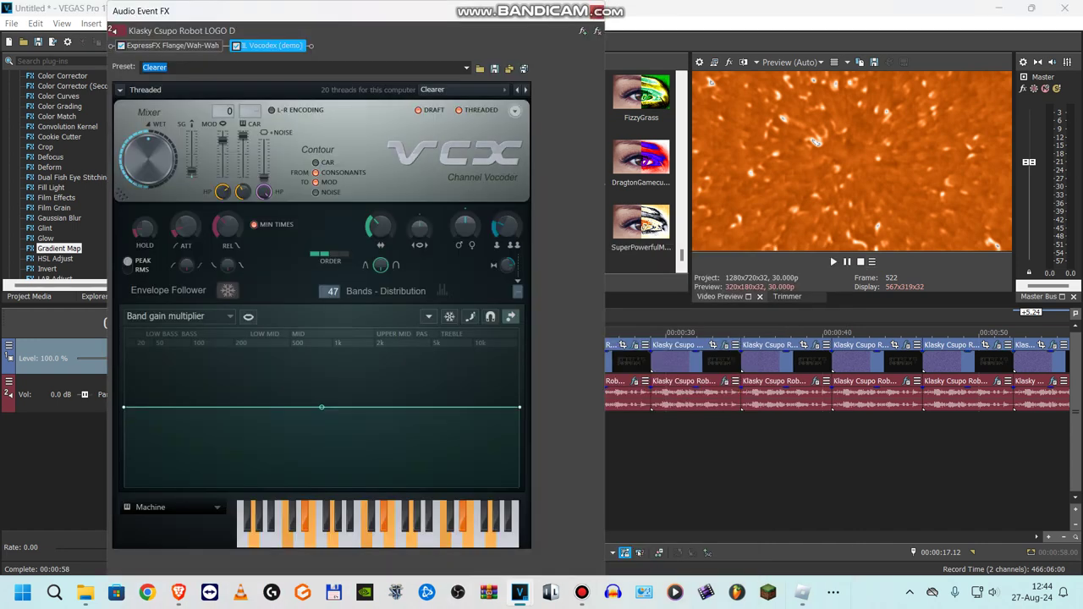
{"action": "left_click", "coordinate": [172, 46]}
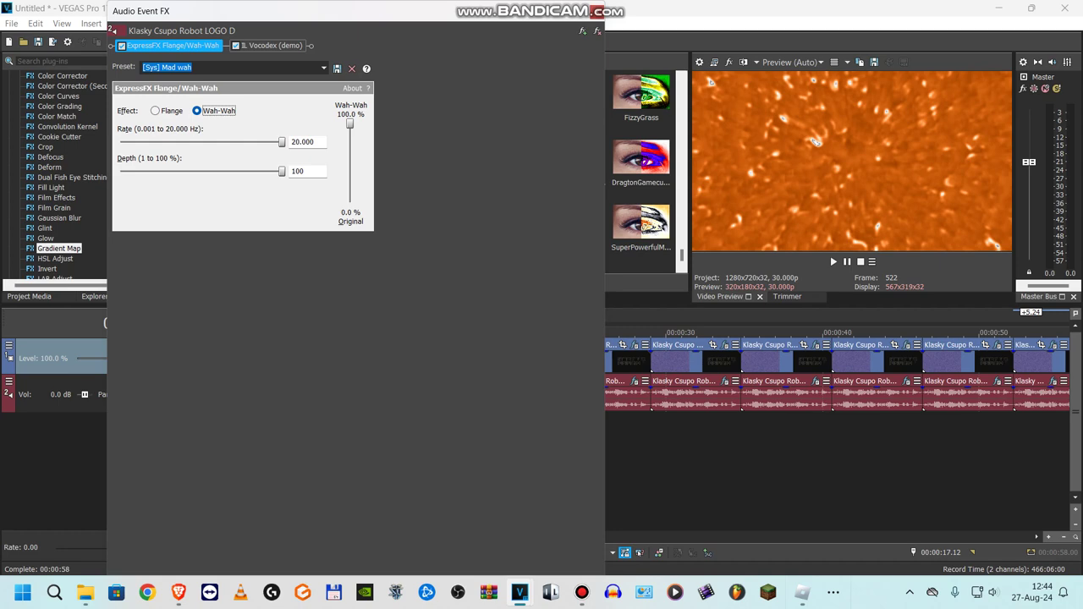
{"action": "left_click", "coordinate": [271, 46]}
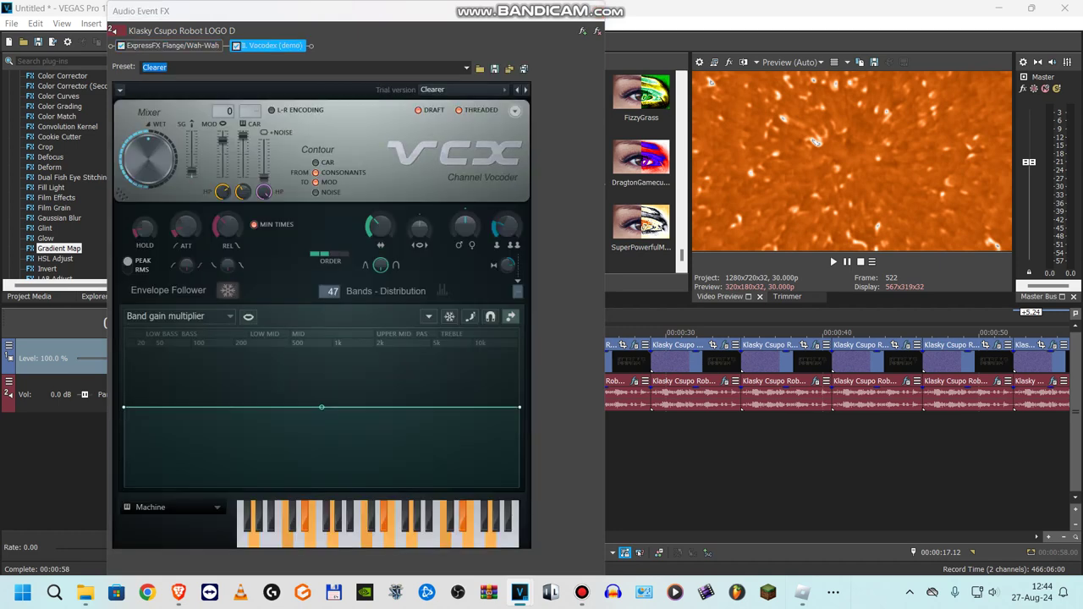
{"action": "left_click", "coordinate": [597, 11]}
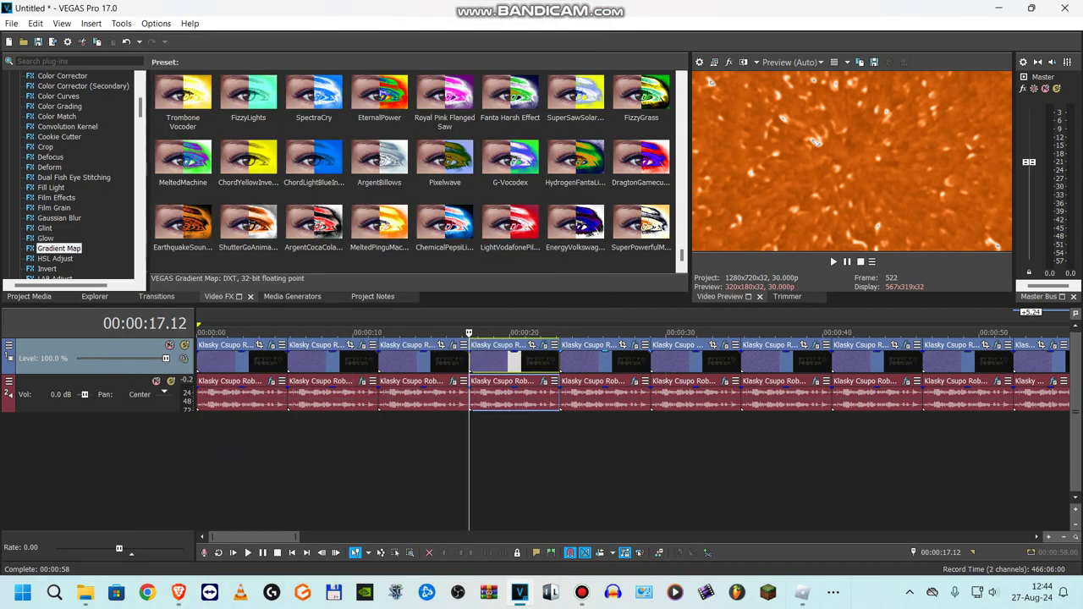
Step: Review the NewBlue ME Rolling Waves settings and each Gradient Map colour point on the fifth video clip, and close its effects
{"action": "key", "text": "ctrl+alt+Right"}
{"action": "left_click", "coordinate": [634, 345]}
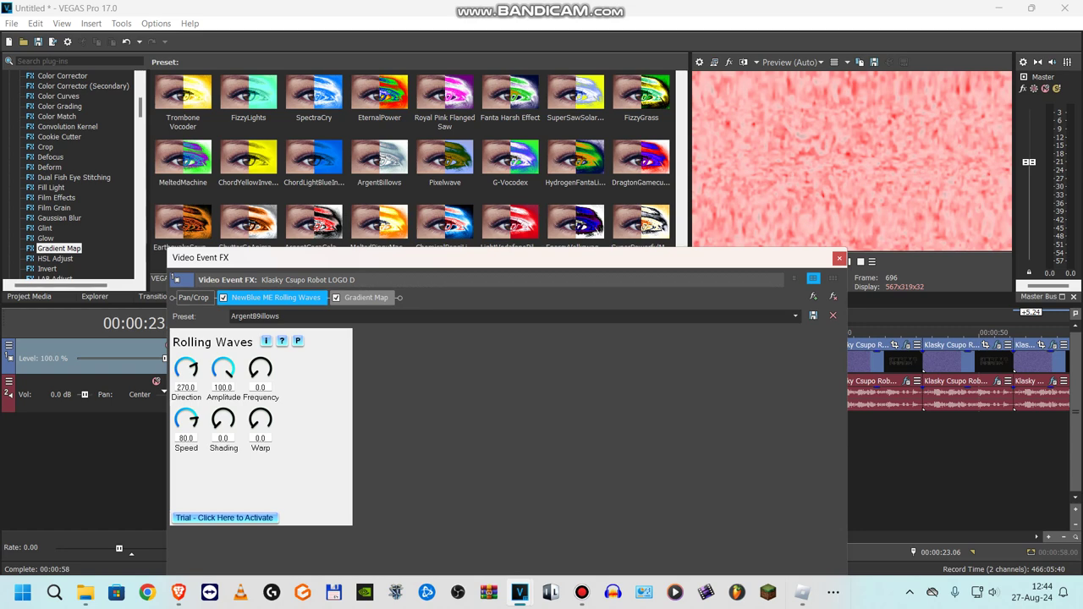
{"action": "left_click", "coordinate": [365, 297]}
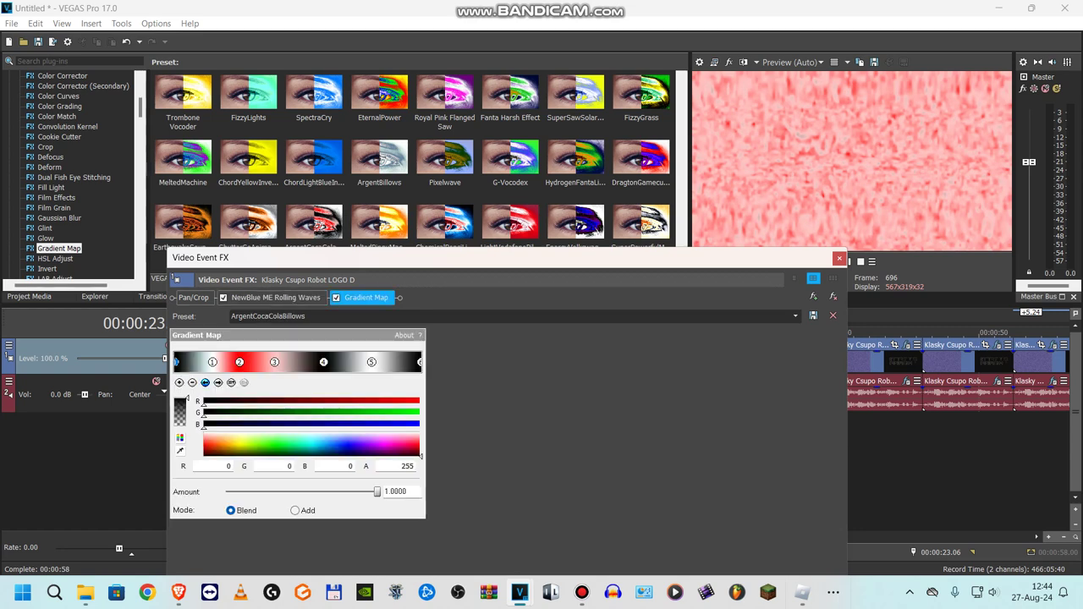
{"action": "left_click", "coordinate": [217, 382]}
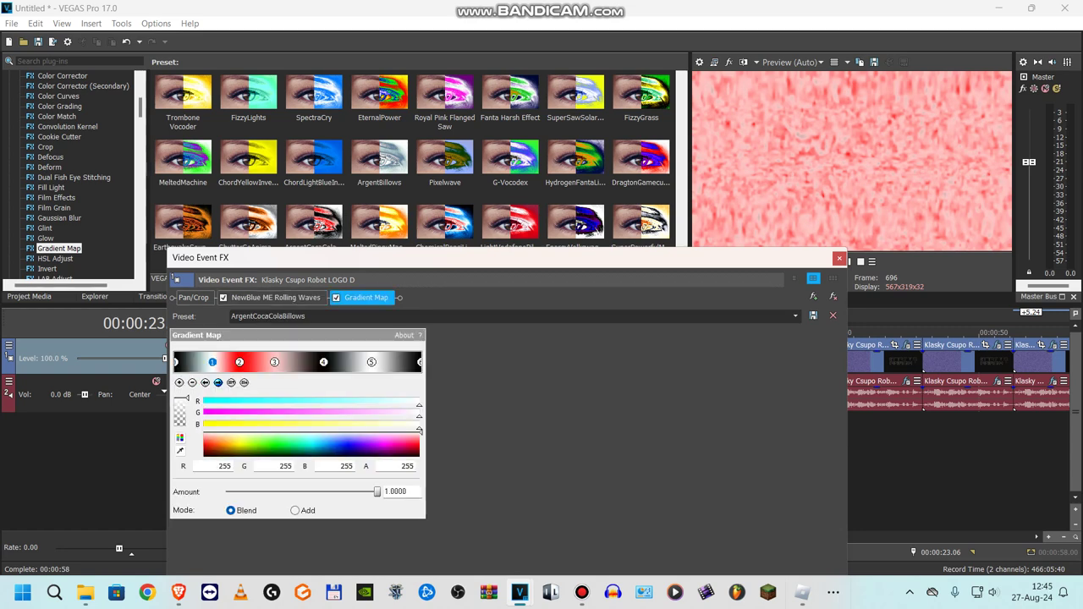
{"action": "left_click", "coordinate": [218, 382]}
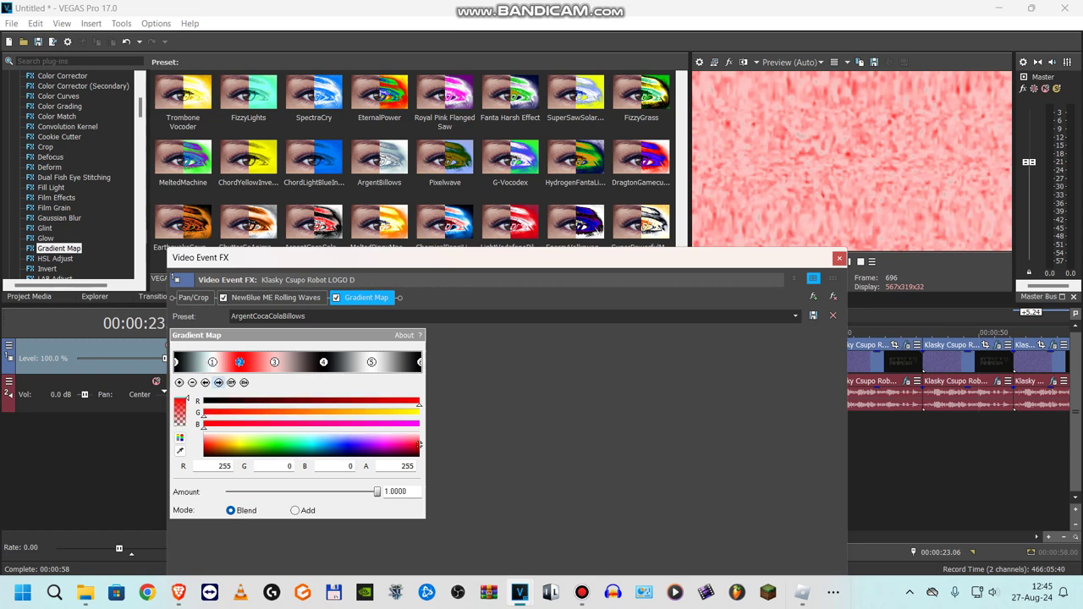
{"action": "left_click", "coordinate": [218, 382]}
{"action": "left_click", "coordinate": [218, 382]}
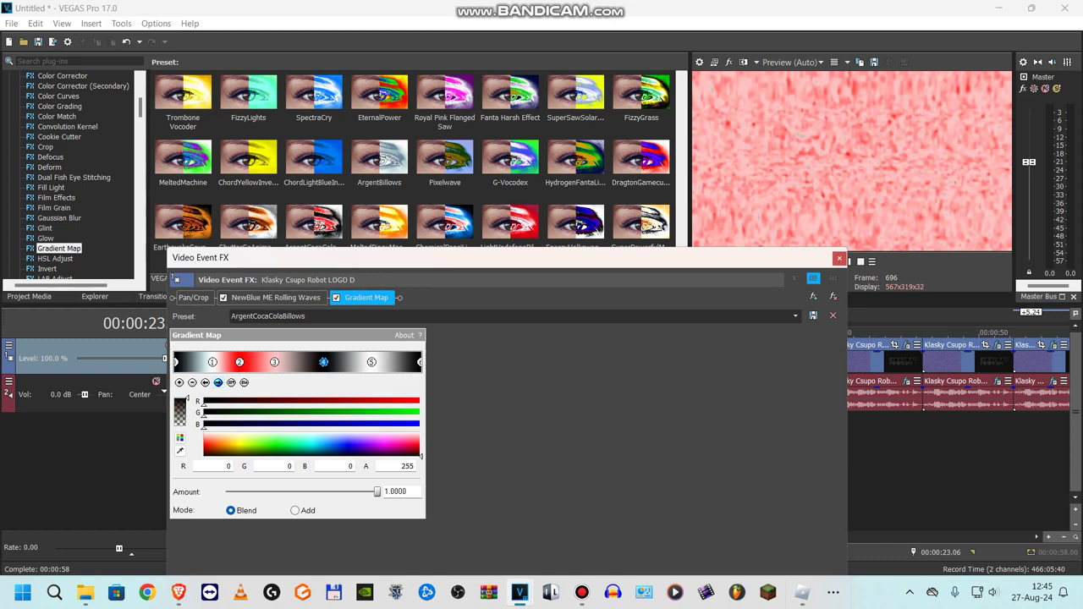
{"action": "left_click", "coordinate": [218, 382]}
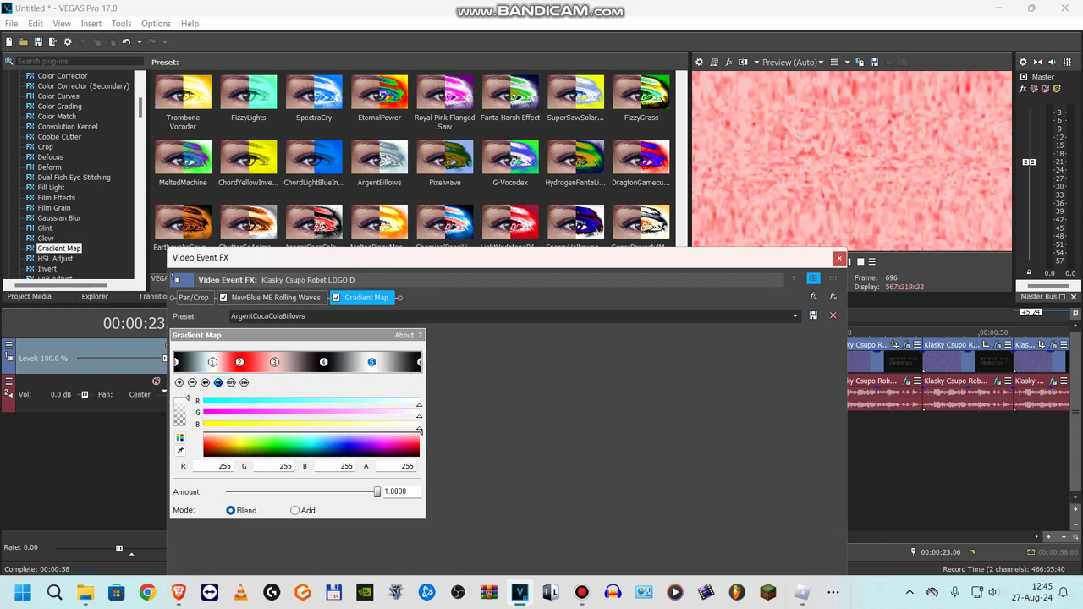
{"action": "left_click", "coordinate": [217, 382]}
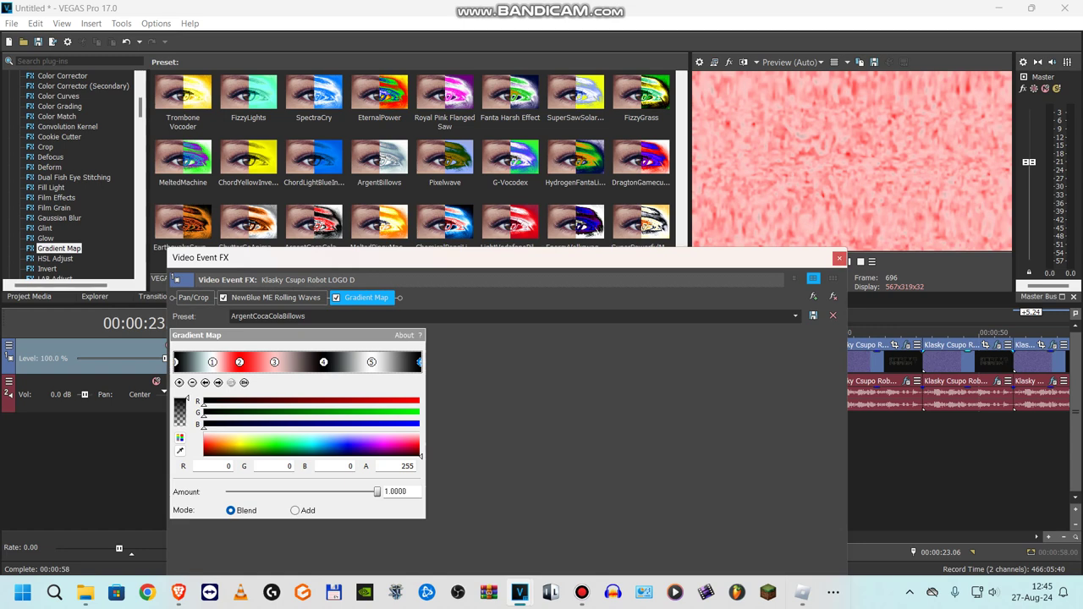
{"action": "left_click", "coordinate": [838, 258]}
Step: Review the IO/Phaser, NorthPole and Vocodex audio effects on the fifth audio clip and close them
{"action": "left_click", "coordinate": [634, 381]}
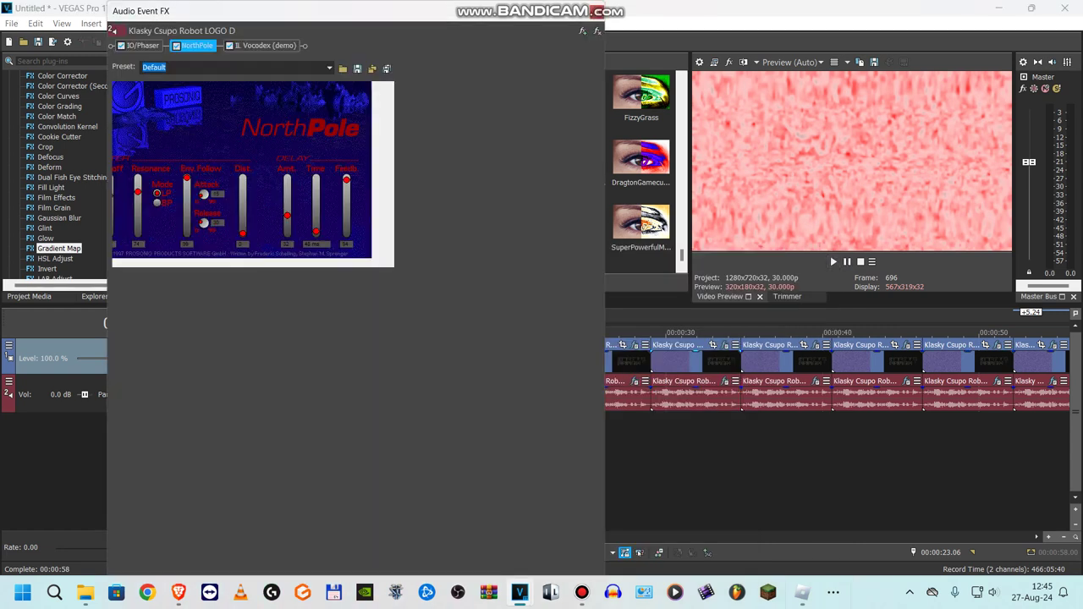
{"action": "left_click", "coordinate": [143, 46]}
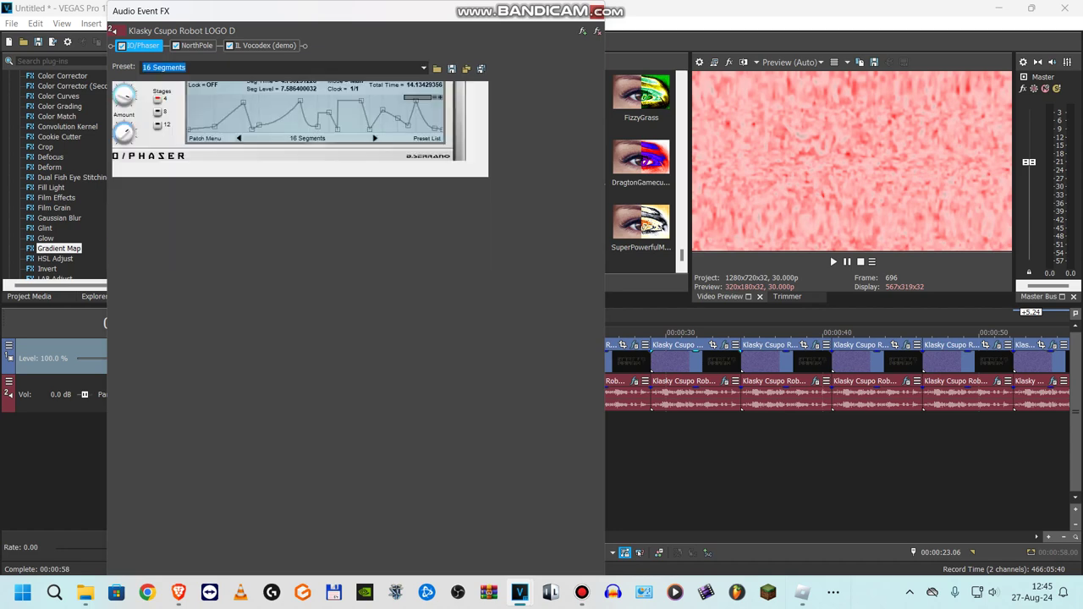
{"action": "left_click", "coordinate": [196, 46]}
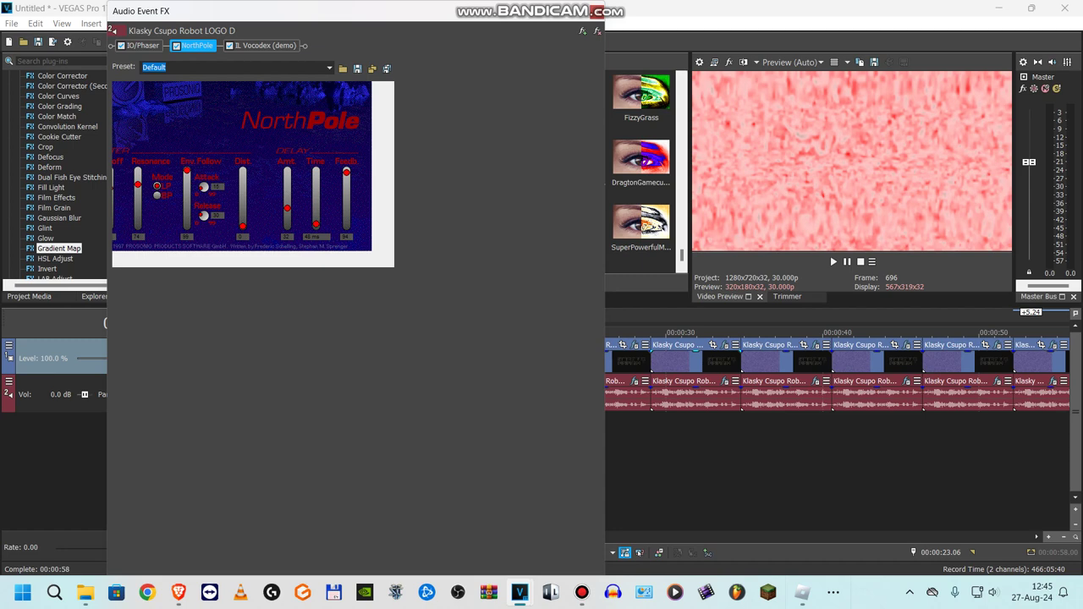
{"action": "left_click", "coordinate": [265, 46]}
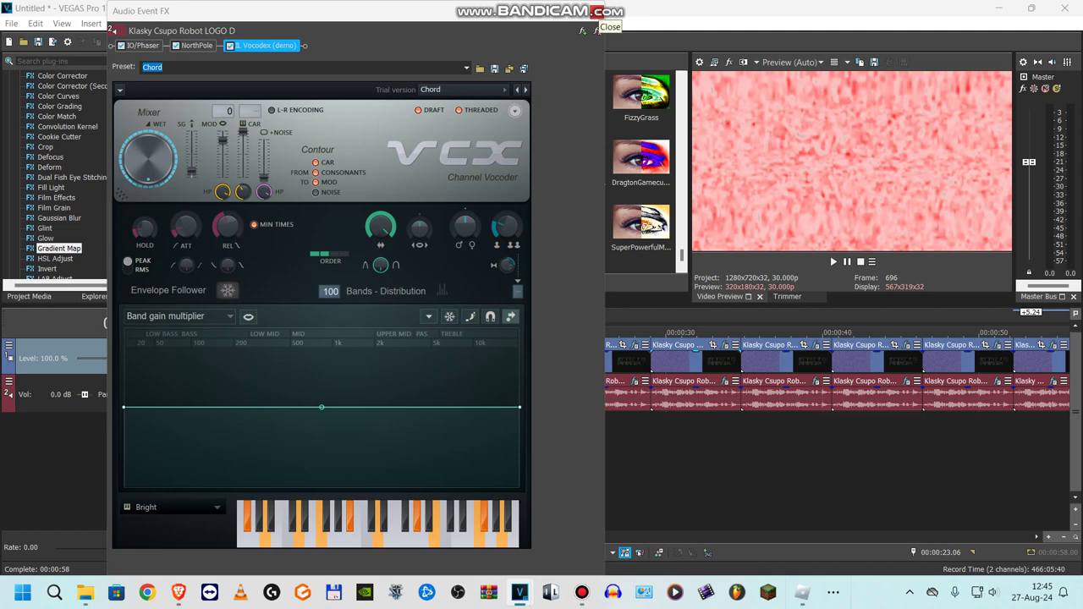
{"action": "left_click", "coordinate": [596, 30]}
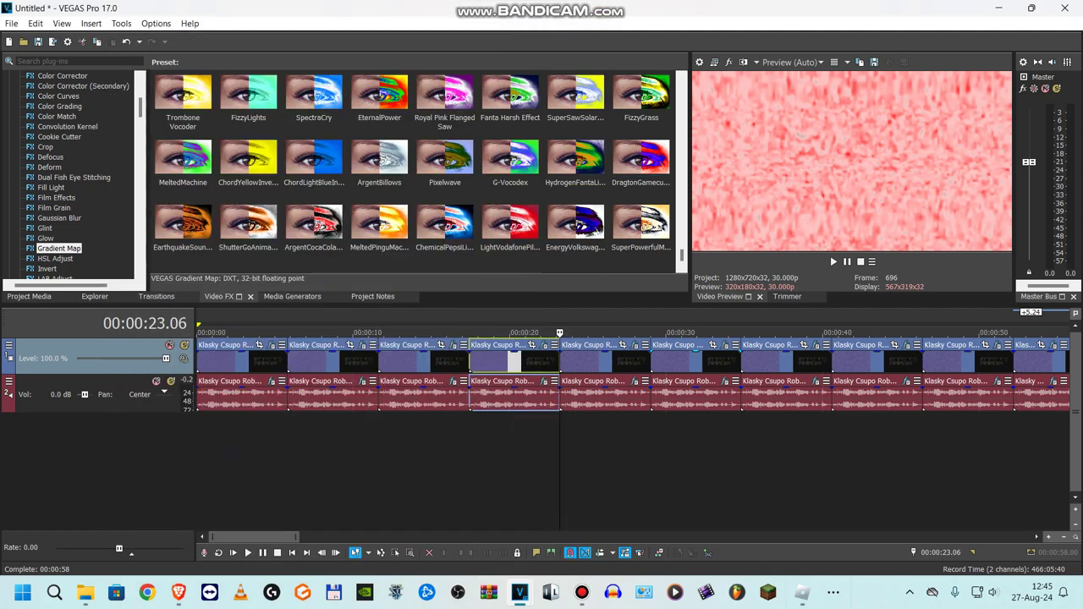
Step: Inspect the TV Simulator settings on the sixth video clip and set its Light Rays sensitivity to 0.000
{"action": "left_click", "coordinate": [656, 359]}
{"action": "left_click", "coordinate": [724, 345]}
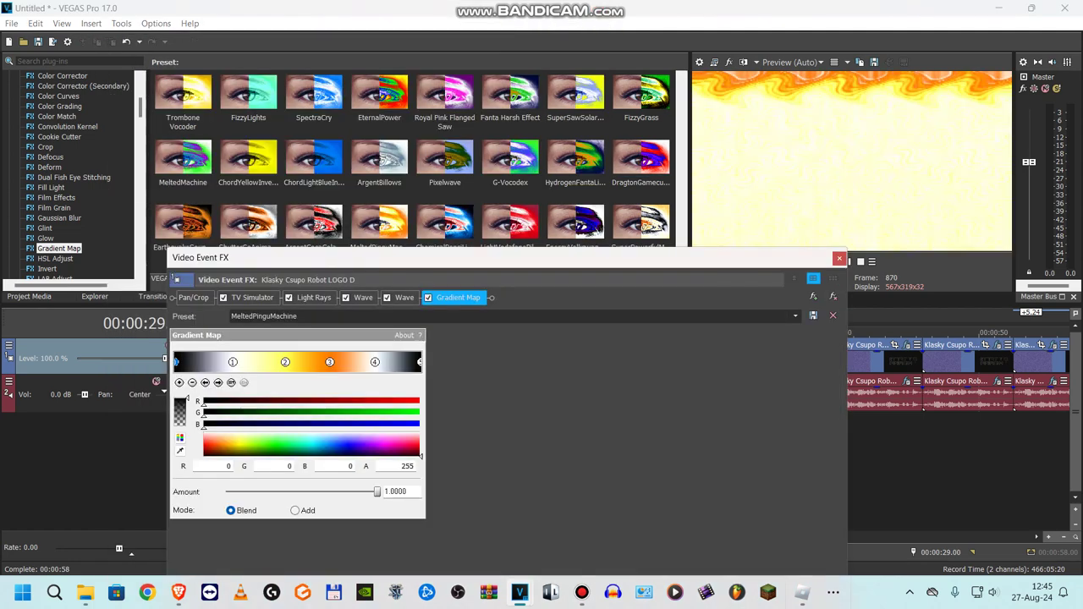
{"action": "left_click", "coordinate": [252, 297]}
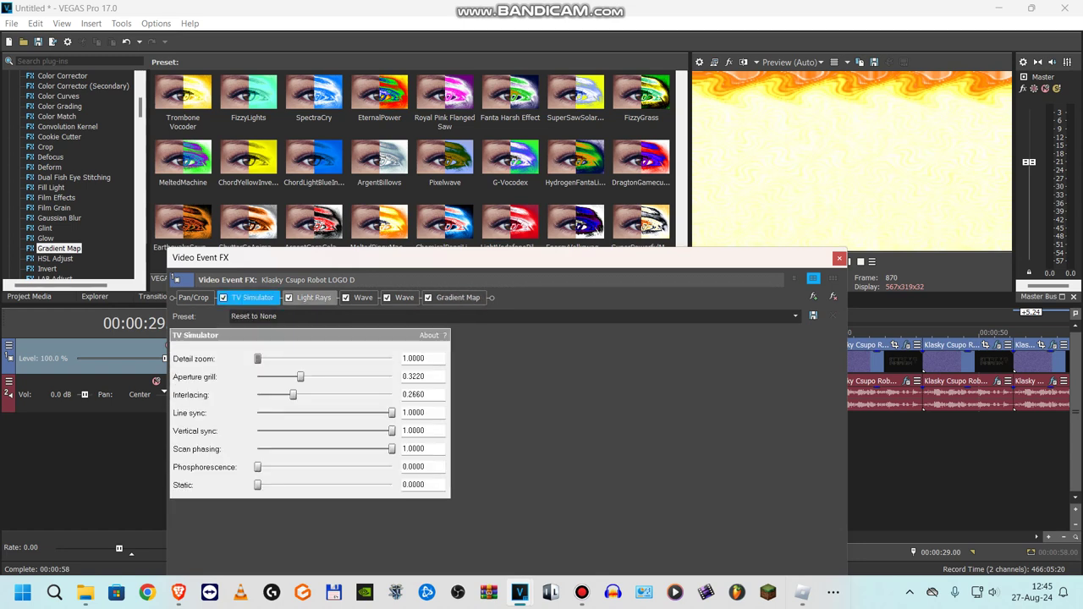
{"action": "left_click", "coordinate": [313, 297]}
{"action": "left_click", "coordinate": [313, 297]}
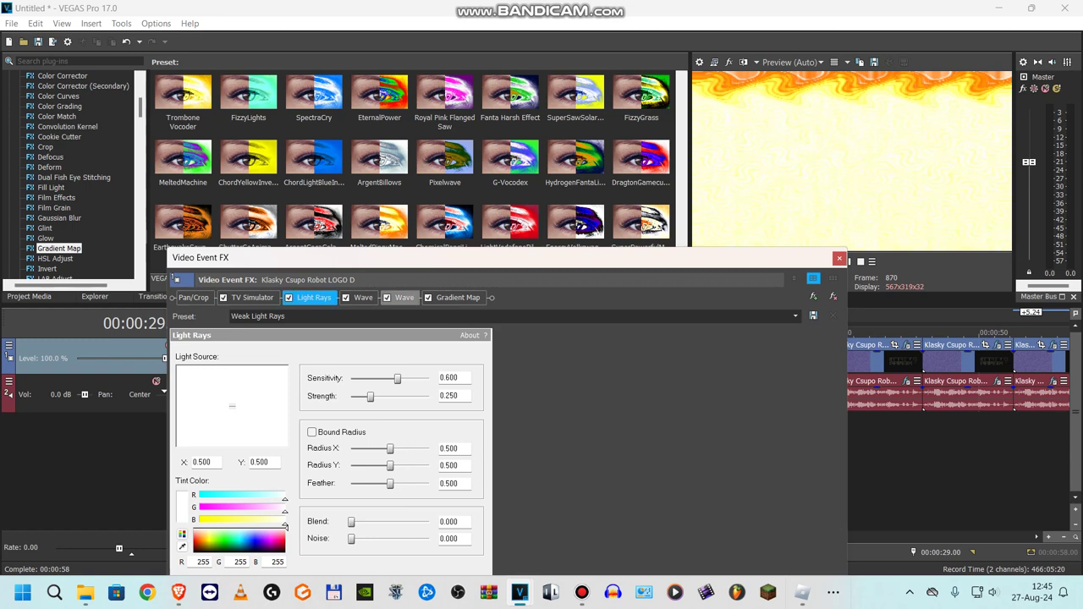
{"action": "left_click_drag", "start_coordinate": [397, 379], "coordinate": [351, 379]}
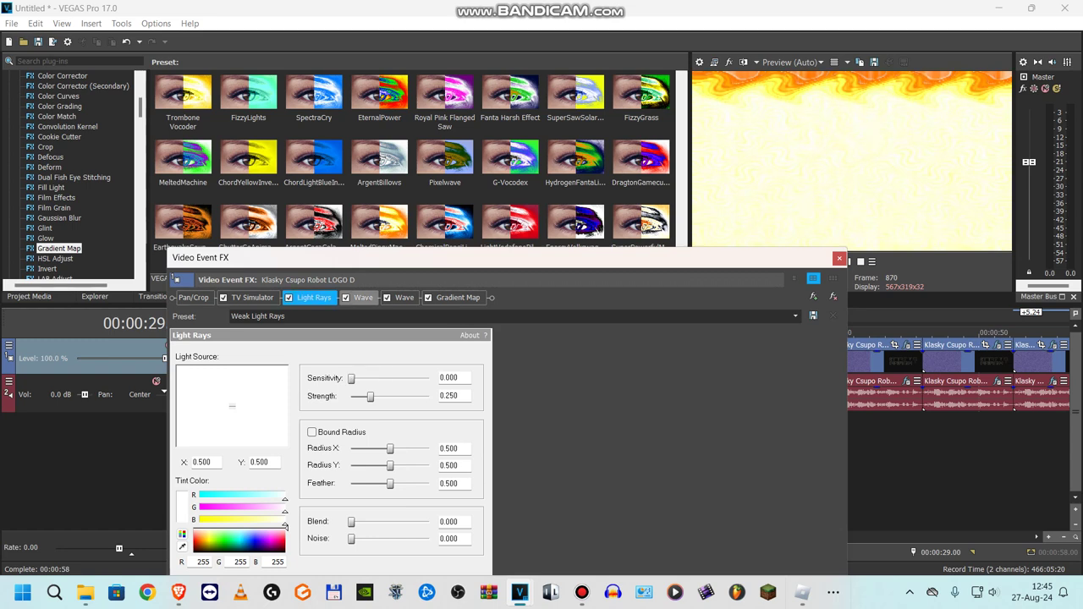
Step: Review both Wave effects and each Gradient Map colour point on the sixth video clip, and close its effects
{"action": "left_click", "coordinate": [362, 298]}
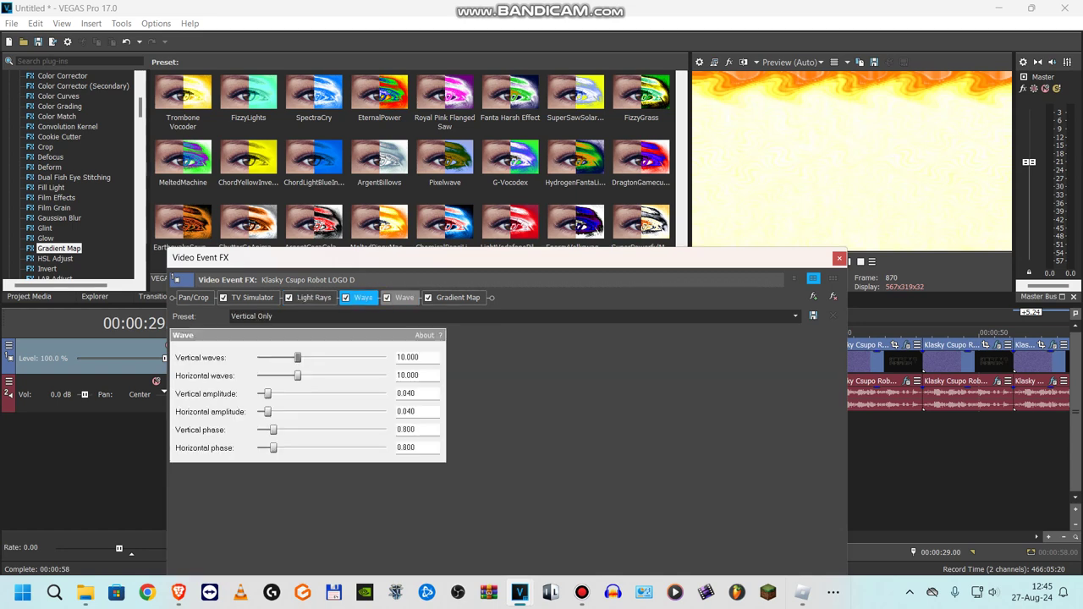
{"action": "left_click", "coordinate": [404, 297]}
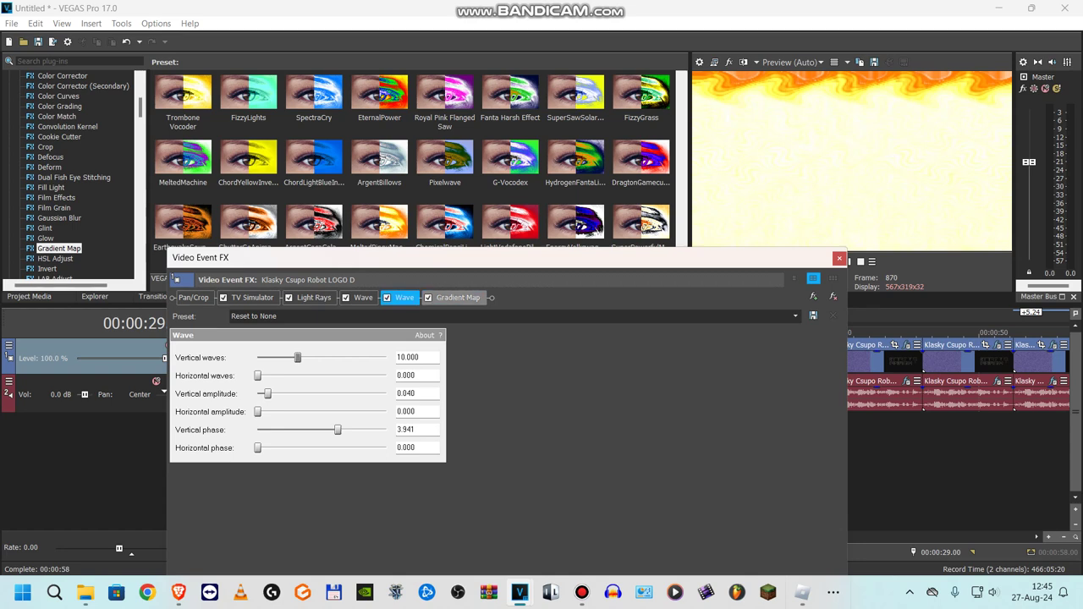
{"action": "left_click", "coordinate": [458, 297]}
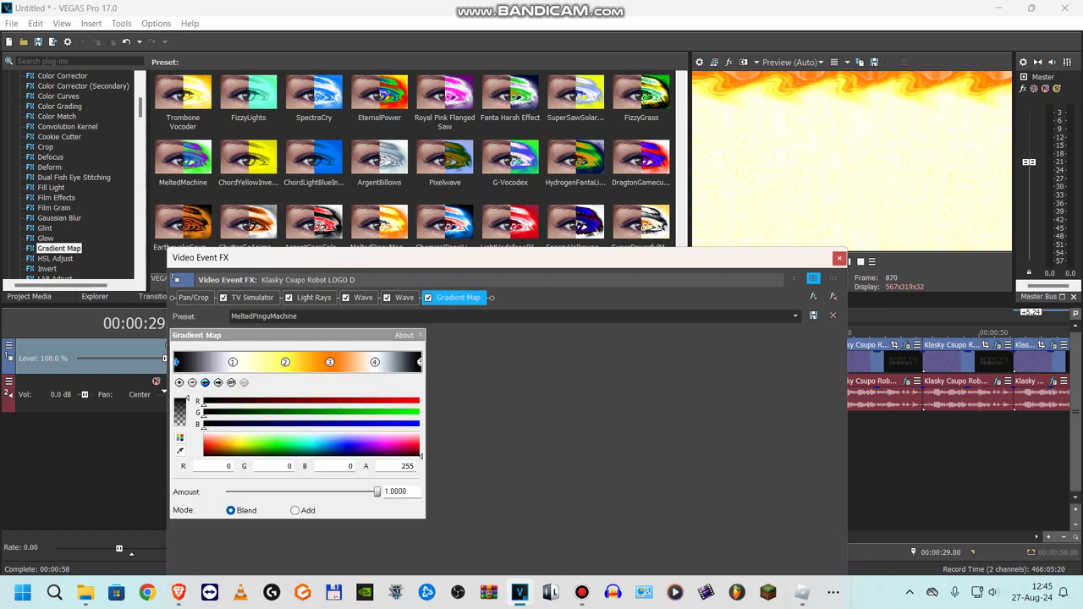
{"action": "left_click", "coordinate": [218, 382]}
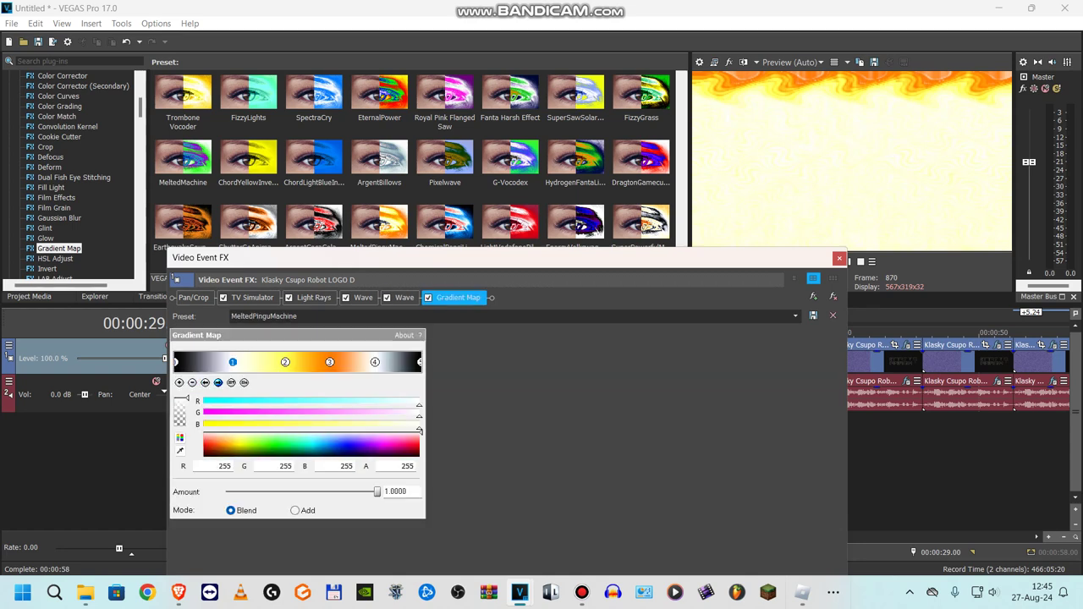
{"action": "left_click", "coordinate": [218, 383]}
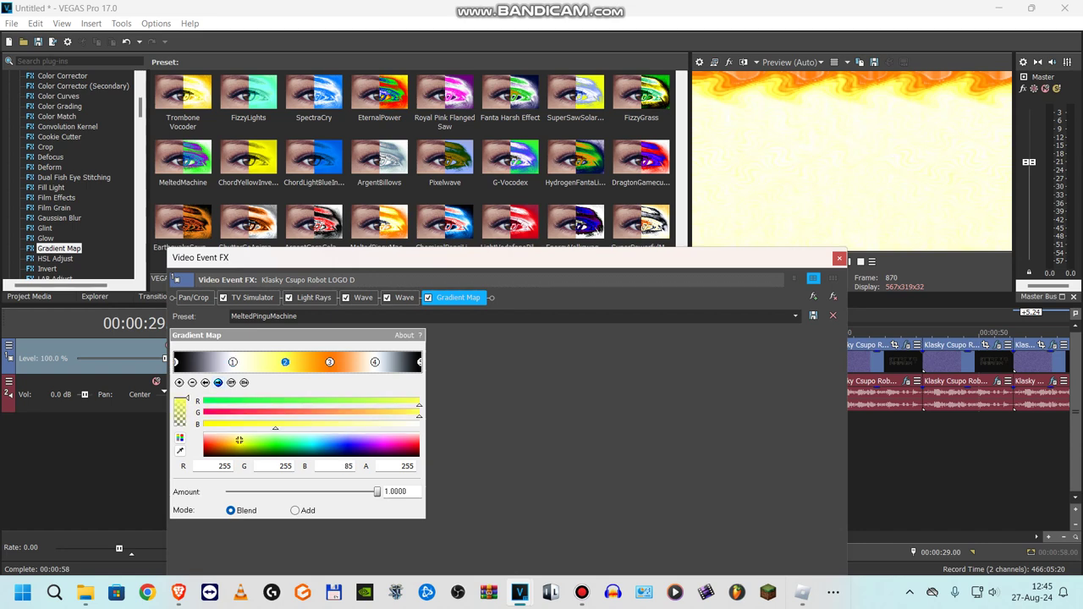
{"action": "left_click", "coordinate": [218, 382]}
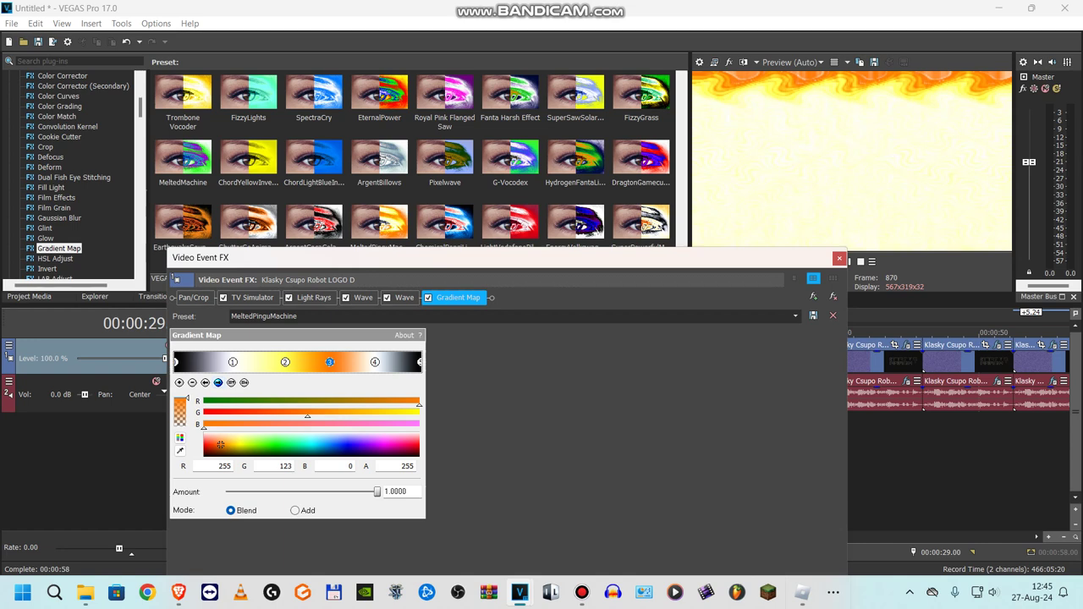
{"action": "left_click", "coordinate": [218, 382]}
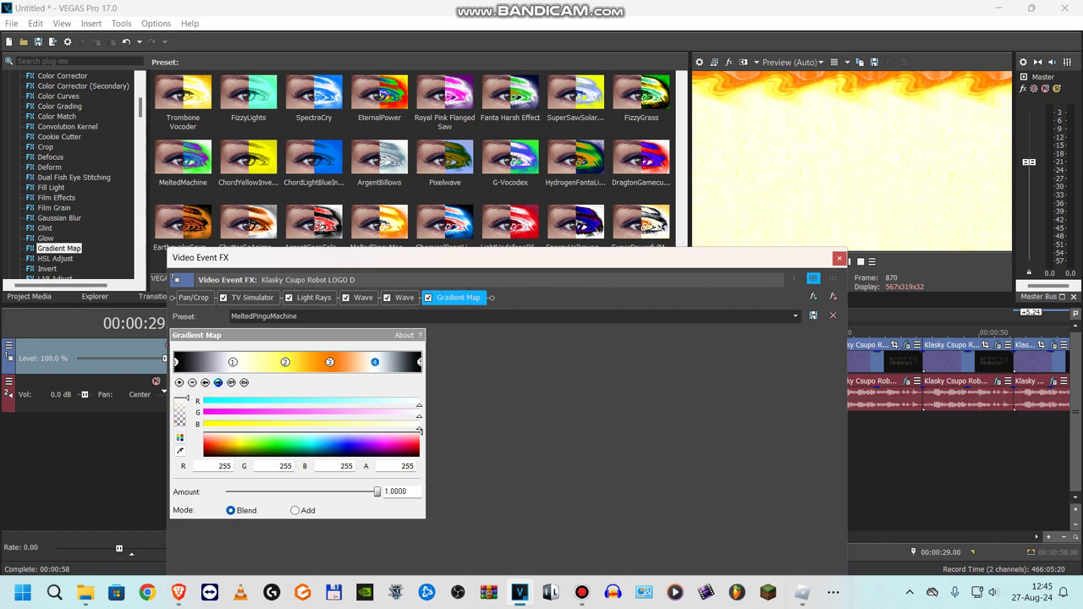
{"action": "left_click", "coordinate": [218, 383]}
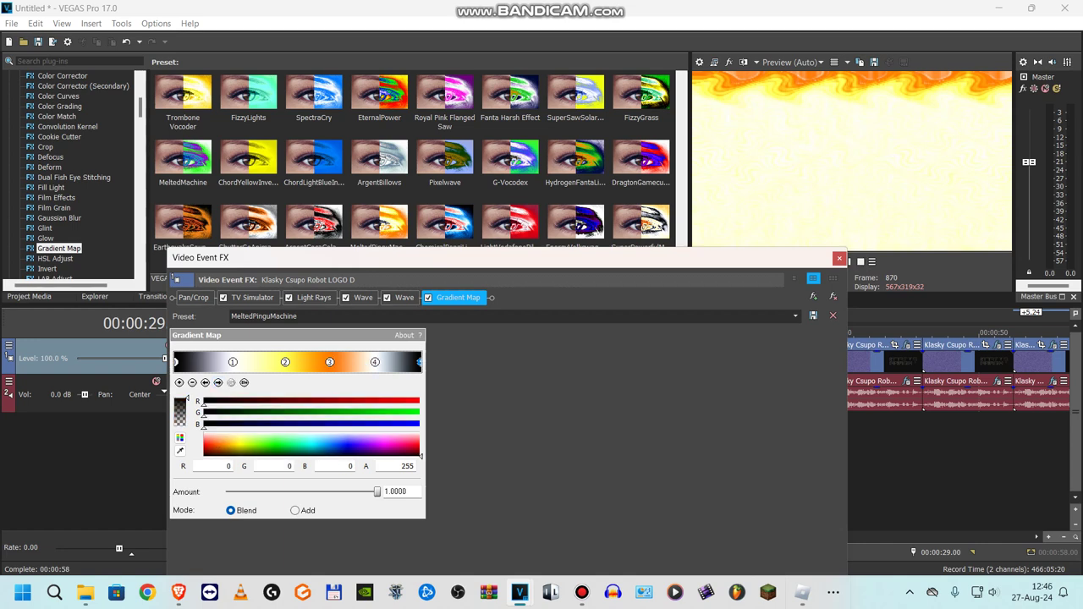
{"action": "left_click", "coordinate": [838, 258]}
Step: Review the ExpressFX Chorus, NorthPole, tb_grumblebum and Vocodex audio effects on the sixth audio clip and close them
{"action": "left_click", "coordinate": [724, 382]}
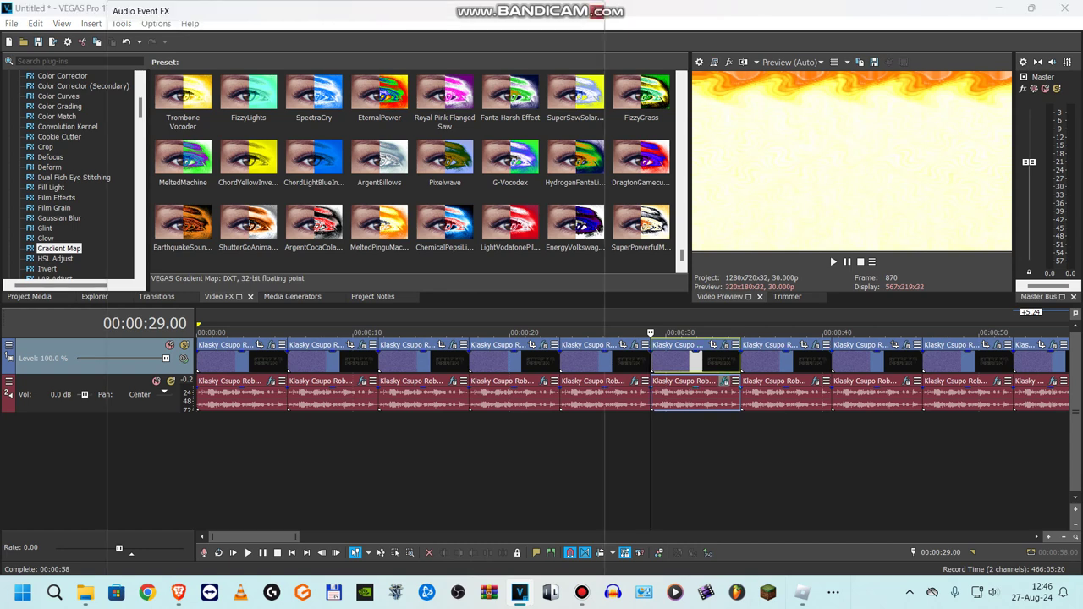
{"action": "left_click", "coordinate": [156, 46]}
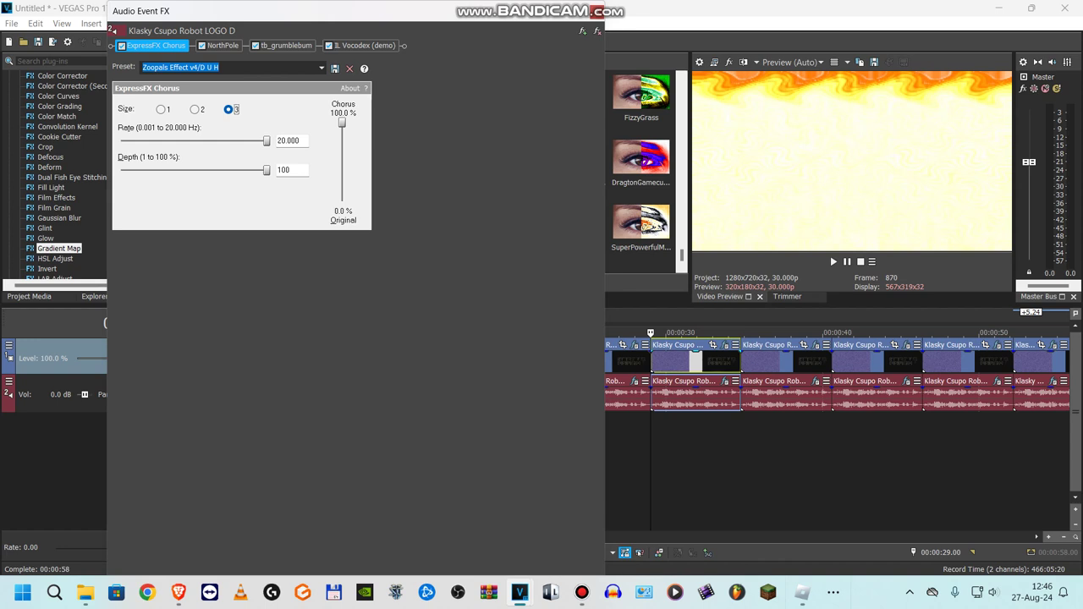
{"action": "left_click", "coordinate": [223, 46]}
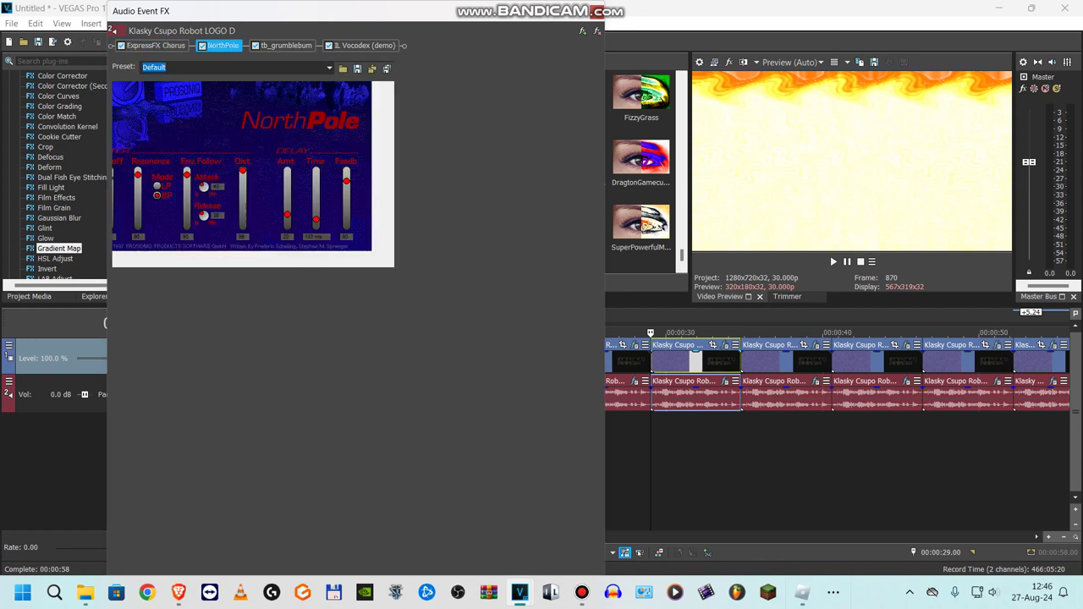
{"action": "left_click", "coordinate": [286, 46]}
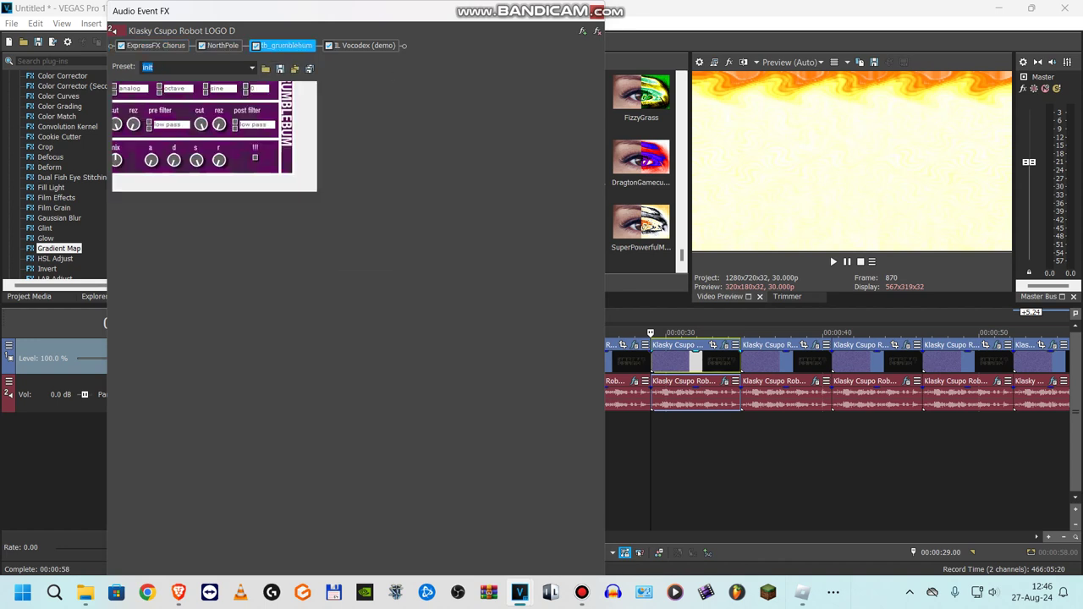
{"action": "left_click", "coordinate": [365, 46]}
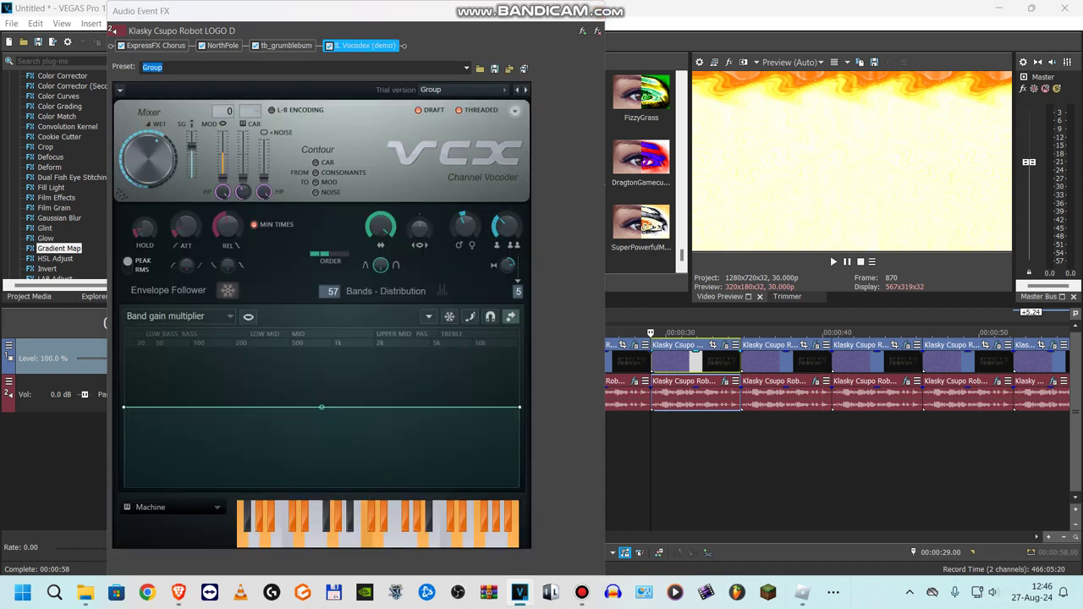
{"action": "left_click", "coordinate": [597, 11]}
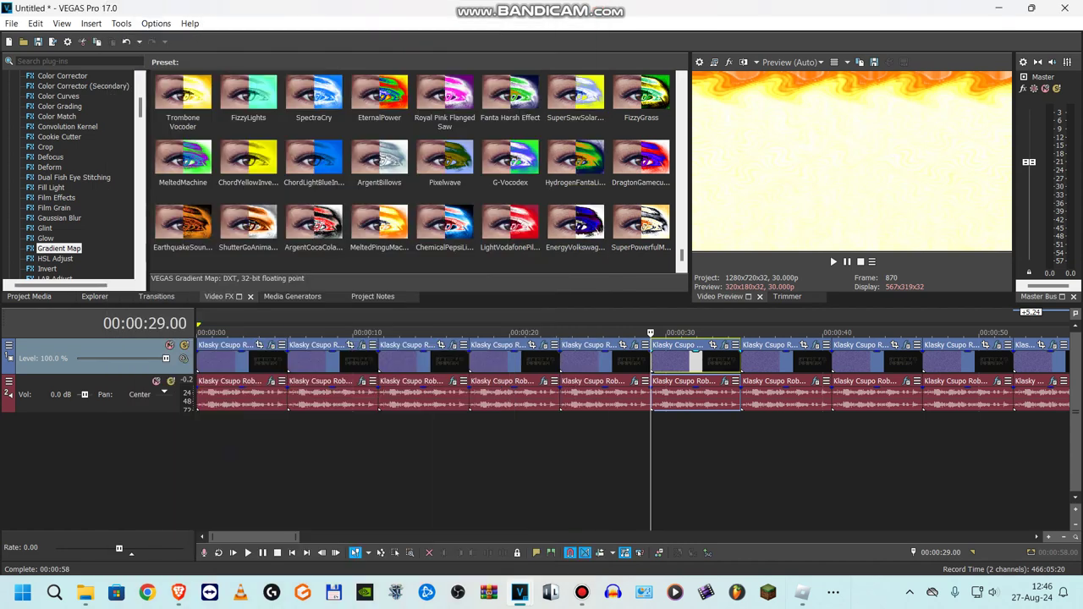
Step: Inspect the Brightness and Contrast, NewBlue LE Flicker, Light Rays and Glow settings on the seventh video clip
{"action": "key", "text": "ctrl+alt+Right"}
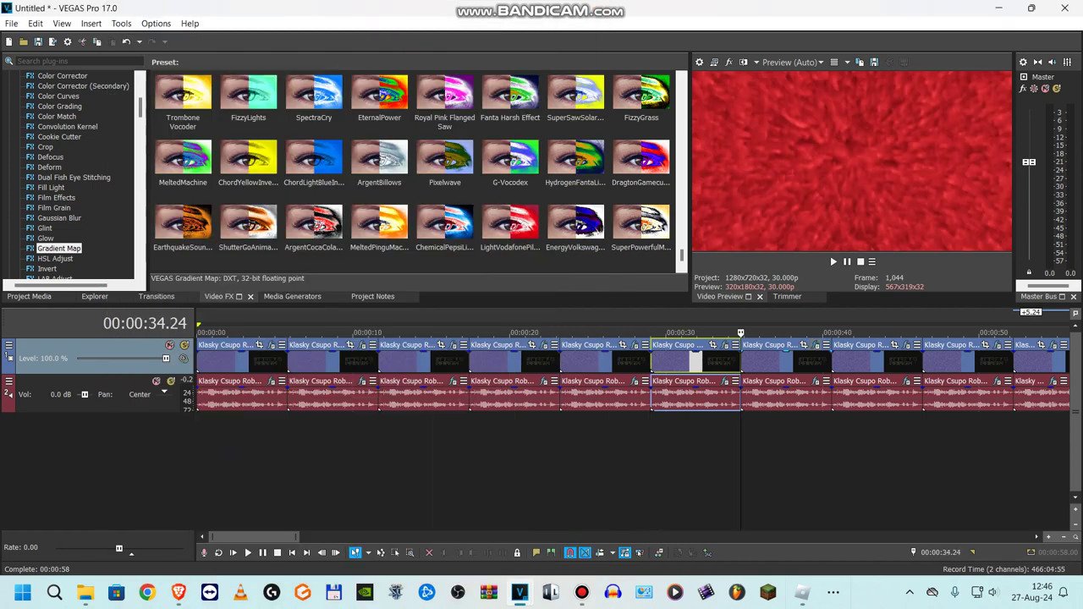
{"action": "left_click", "coordinate": [814, 344]}
{"action": "left_click", "coordinate": [270, 297]}
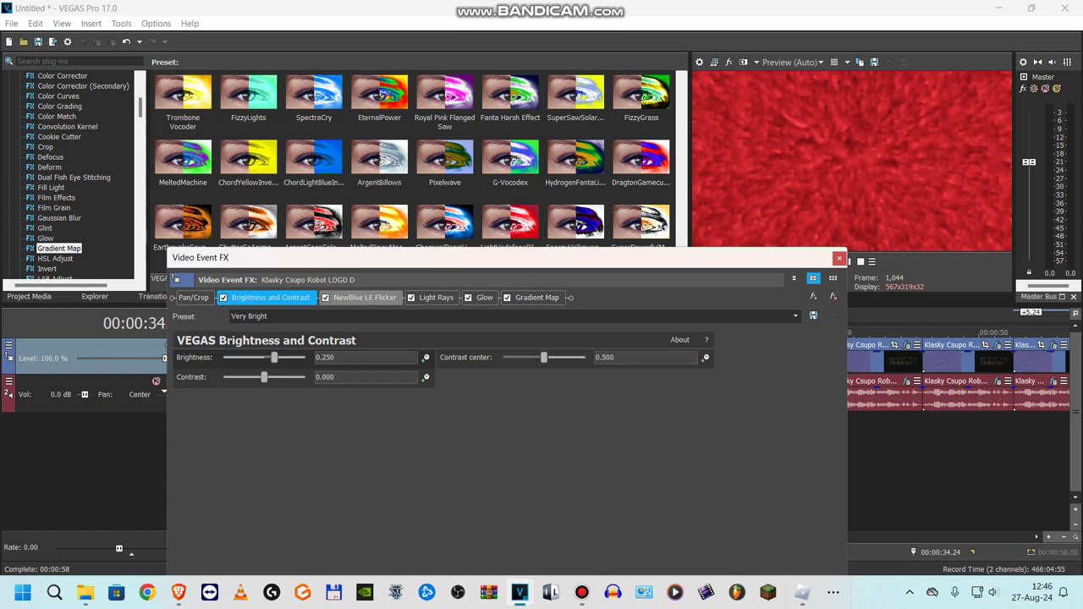
{"action": "left_click", "coordinate": [363, 297]}
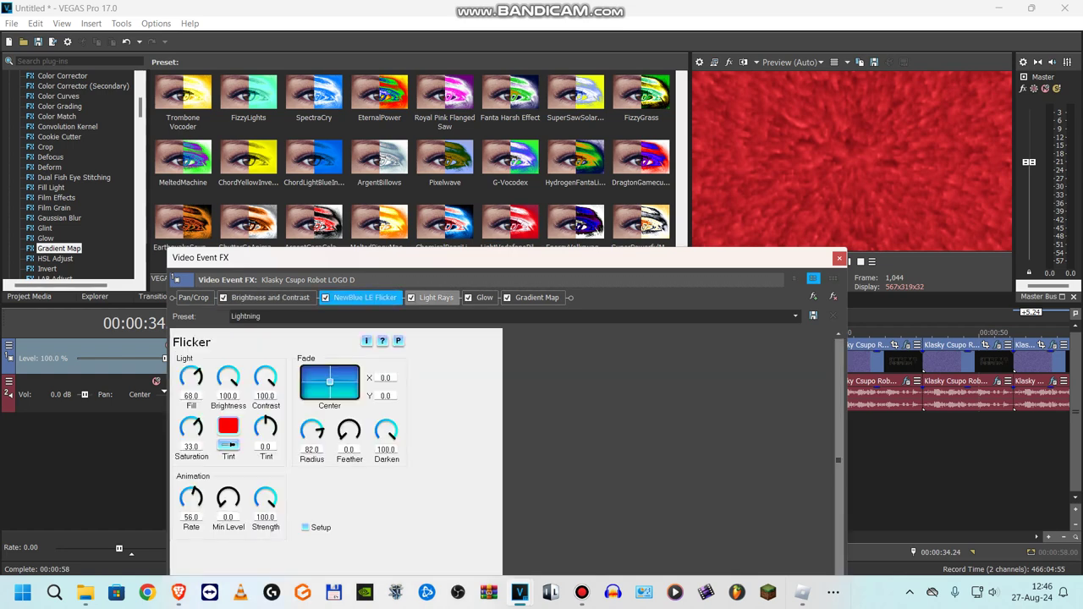
{"action": "left_click", "coordinate": [436, 297]}
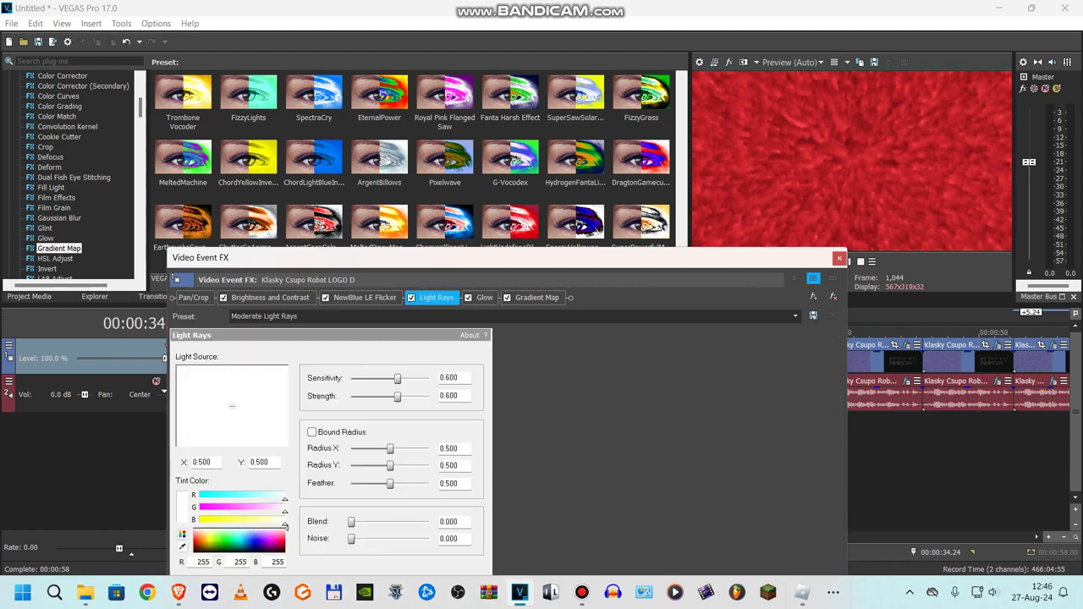
{"action": "left_click", "coordinate": [483, 297]}
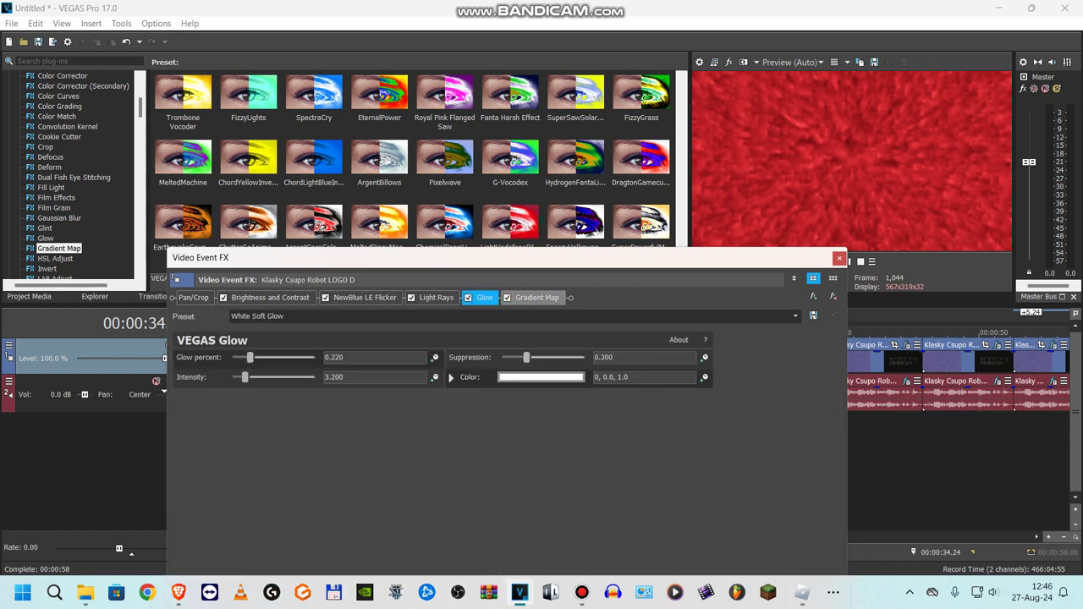
Step: Review each Gradient Map colour point on the seventh video clip and close its effects
{"action": "left_click", "coordinate": [536, 297]}
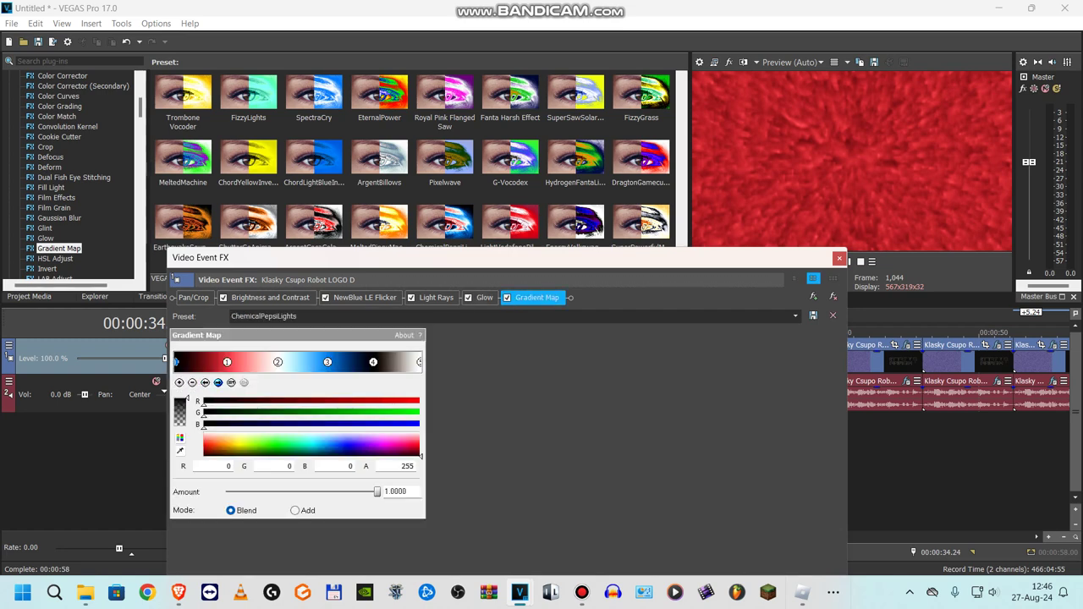
{"action": "left_click", "coordinate": [219, 382]}
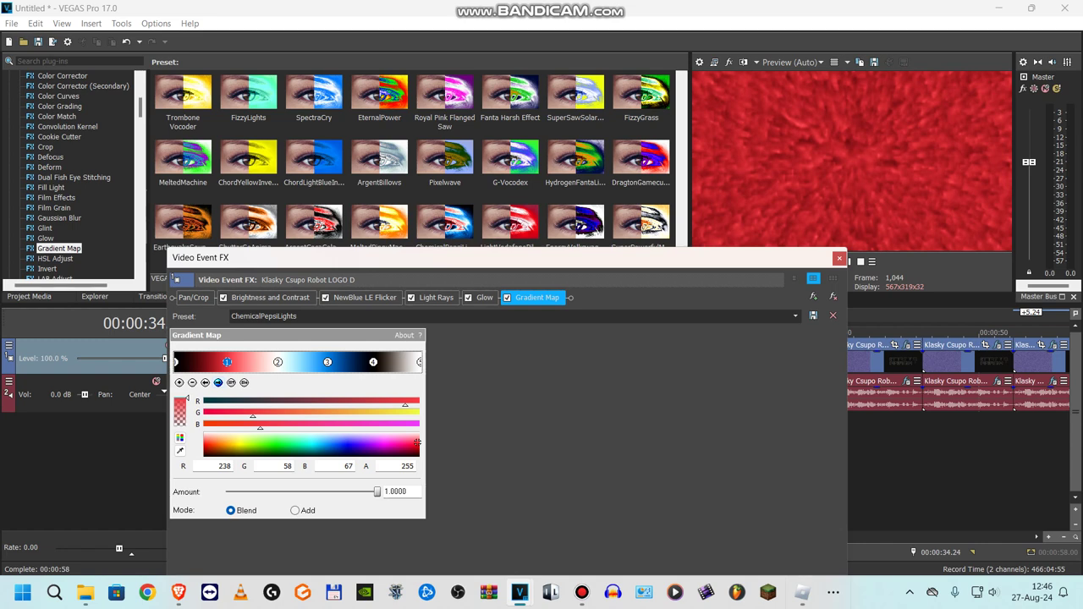
{"action": "left_click", "coordinate": [219, 382]}
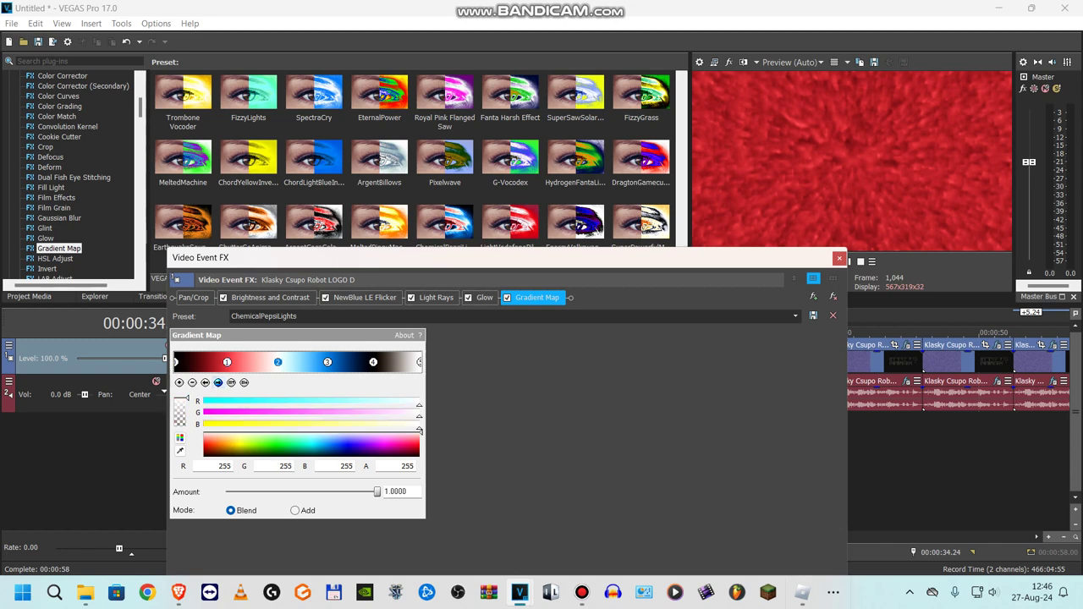
{"action": "left_click", "coordinate": [218, 383]}
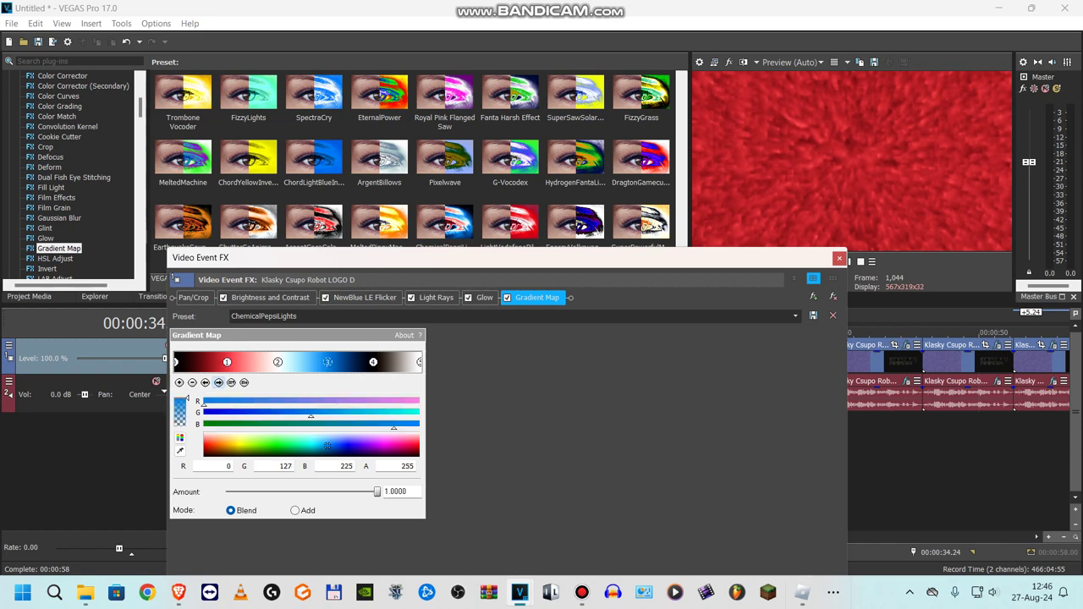
{"action": "left_click", "coordinate": [218, 383]}
{"action": "left_click", "coordinate": [218, 383]}
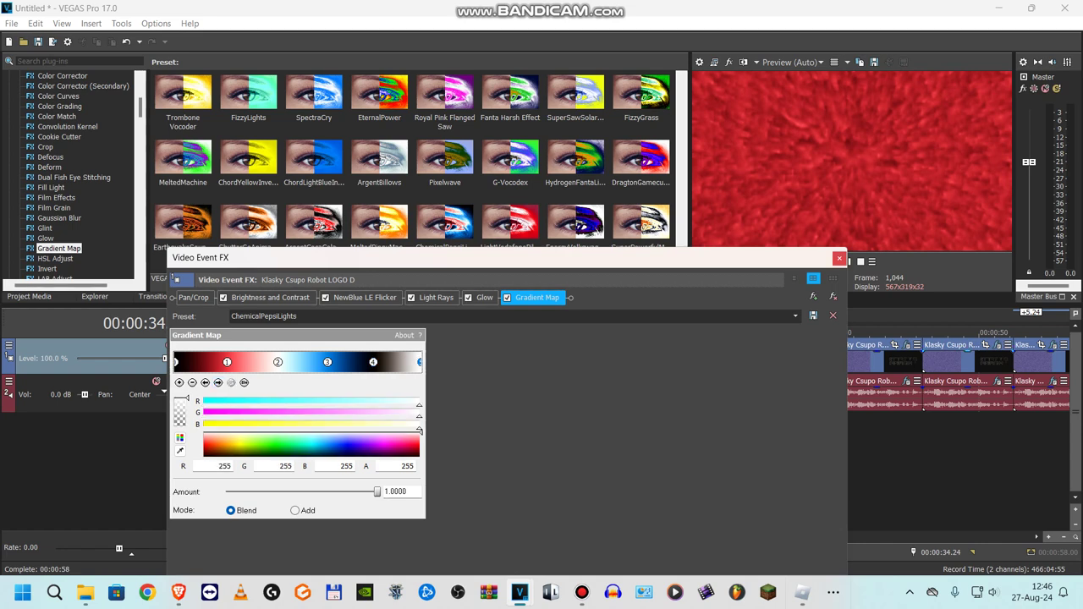
{"action": "left_click", "coordinate": [839, 258]}
Step: Review the Azurite and Vocodex audio effects on the seventh audio clip and close them
{"action": "left_click", "coordinate": [815, 381]}
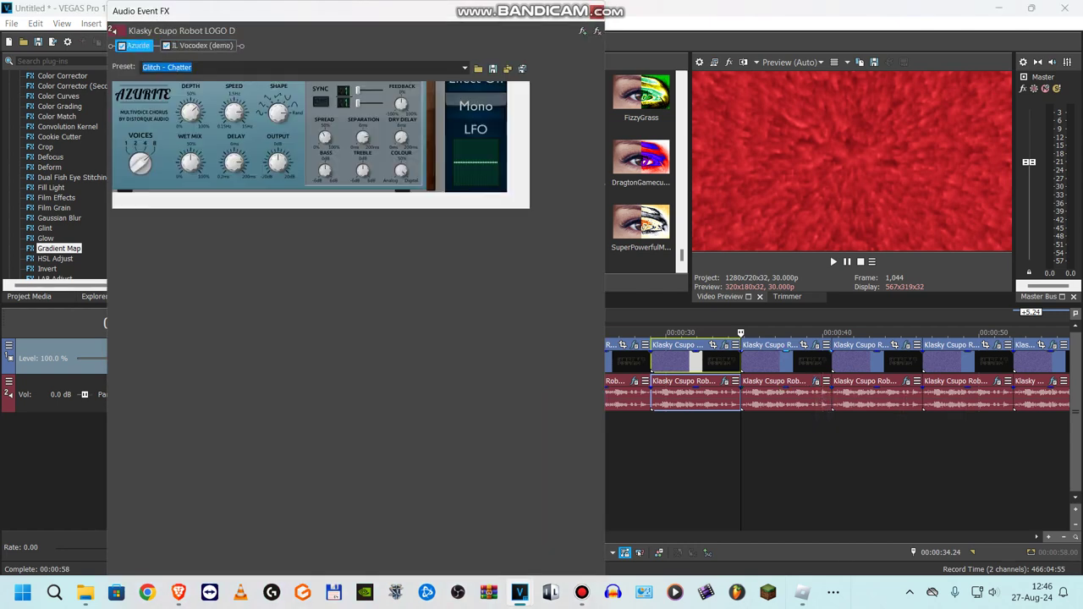
{"action": "left_click", "coordinate": [202, 46]}
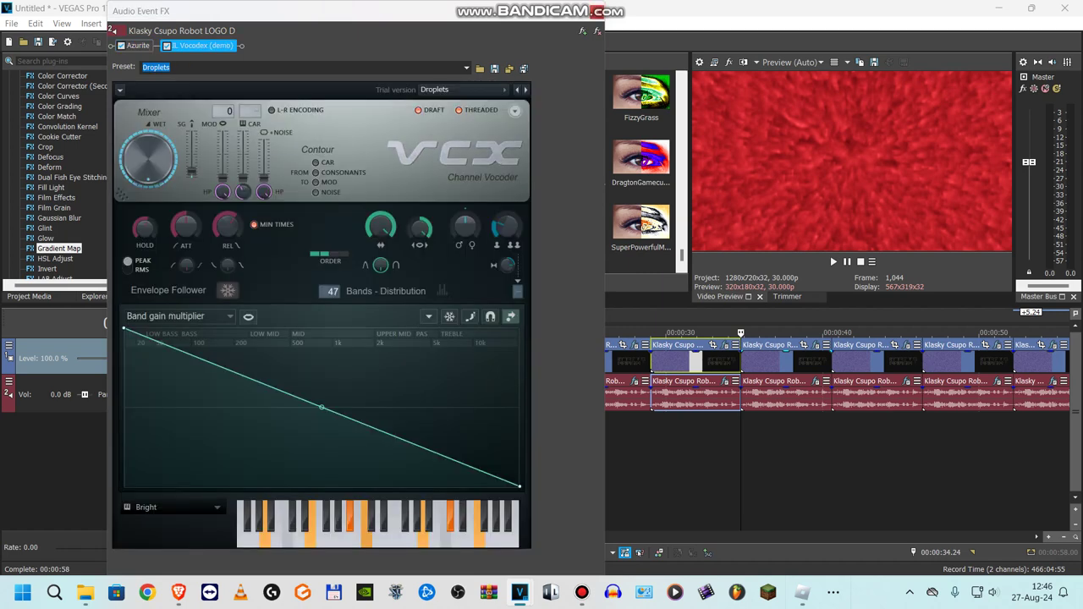
{"action": "left_click", "coordinate": [595, 31]}
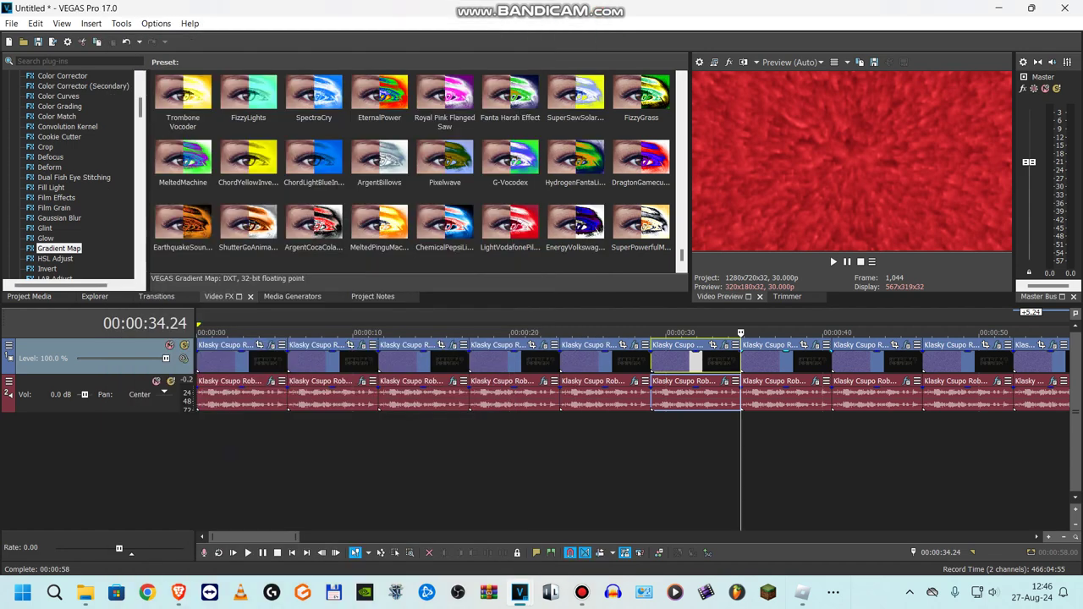
Step: Inspect the Starburst settings on the eighth video clip
{"action": "left_click", "coordinate": [826, 361]}
{"action": "scroll", "coordinate": [827, 361], "scroll_direction": "right", "scroll_amount": 2}
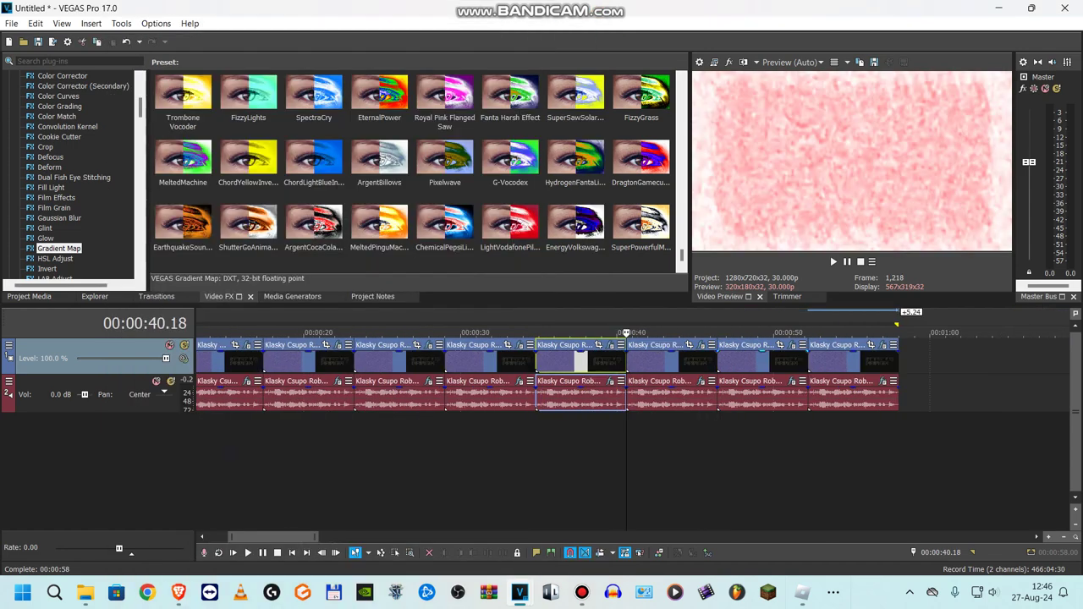
{"action": "left_click", "coordinate": [700, 345]}
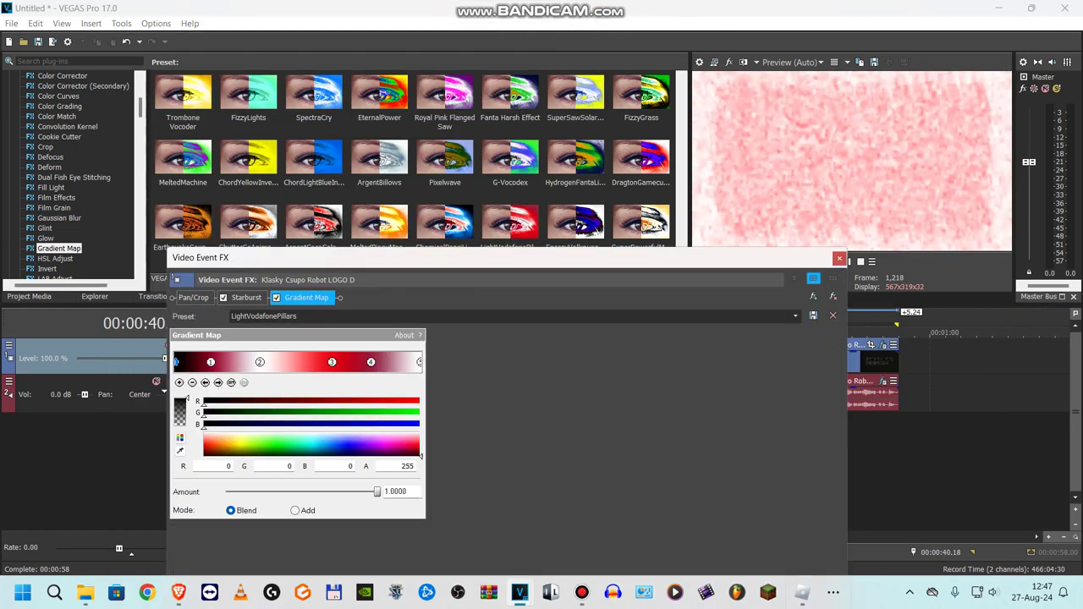
{"action": "left_click", "coordinate": [245, 297]}
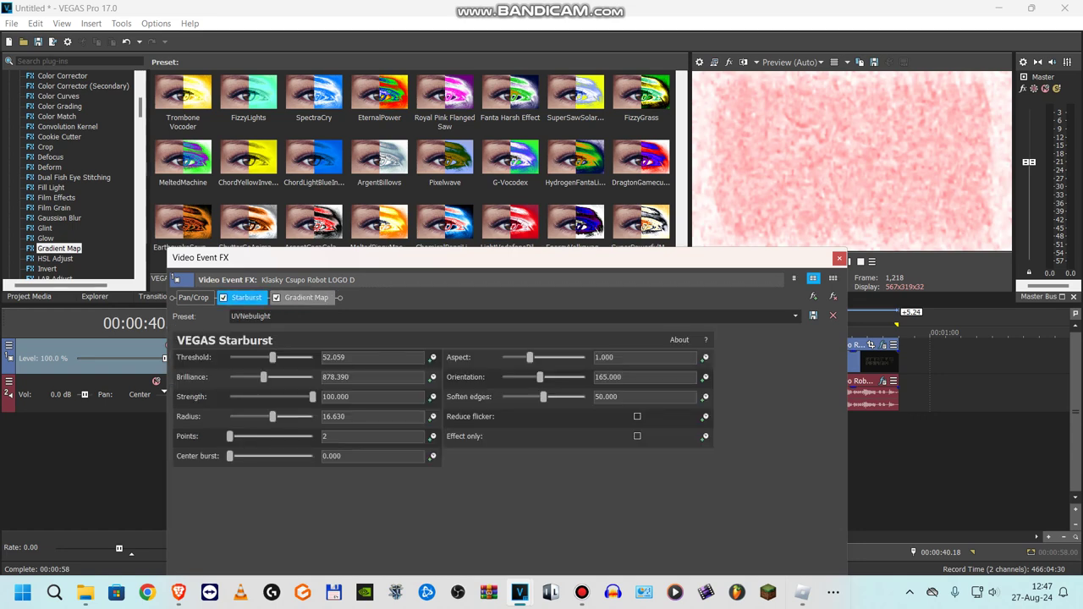
Step: Review each Gradient Map colour point on the eighth video clip and close its effects
{"action": "left_click", "coordinate": [305, 298]}
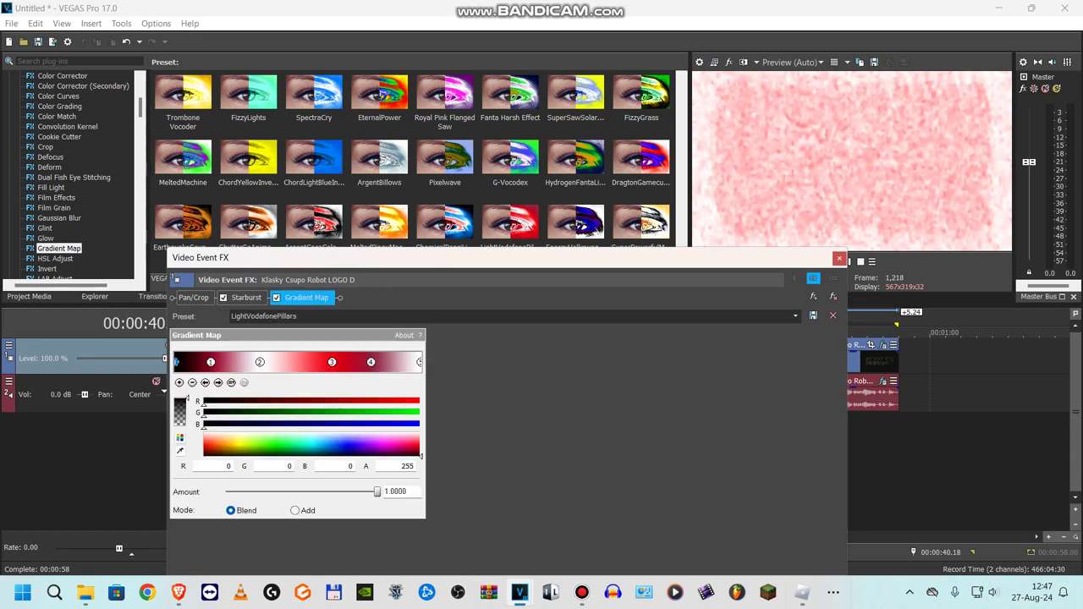
{"action": "left_click", "coordinate": [218, 383]}
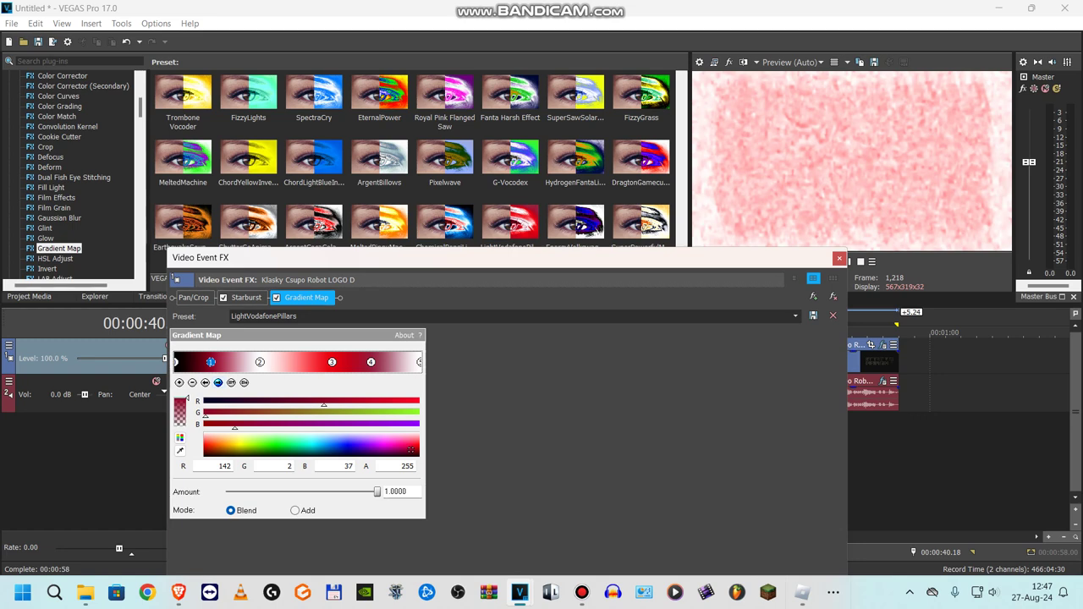
{"action": "left_click", "coordinate": [260, 362]}
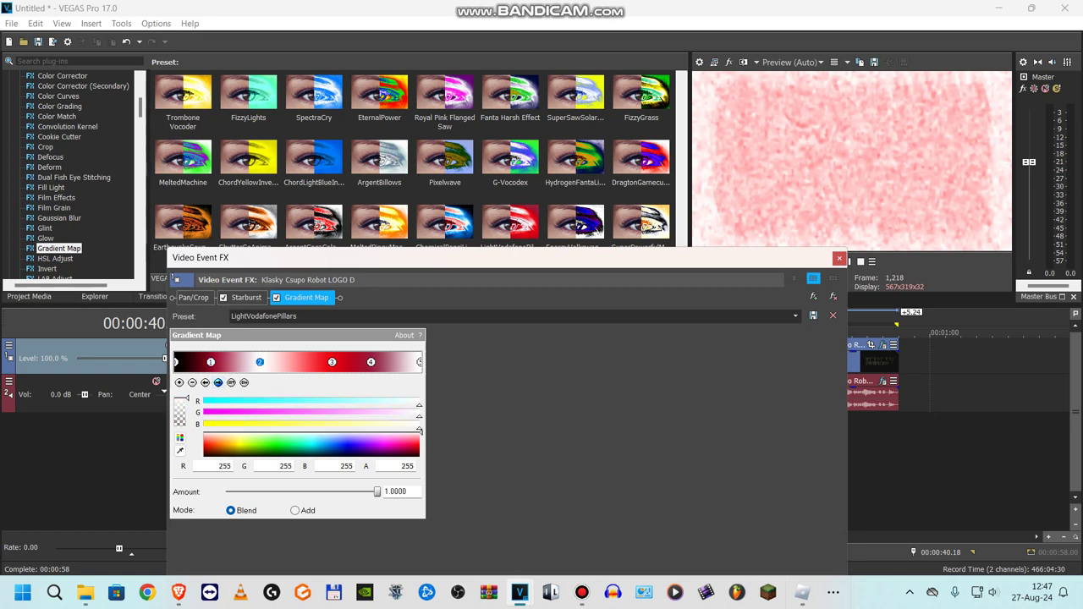
{"action": "left_click", "coordinate": [331, 362]}
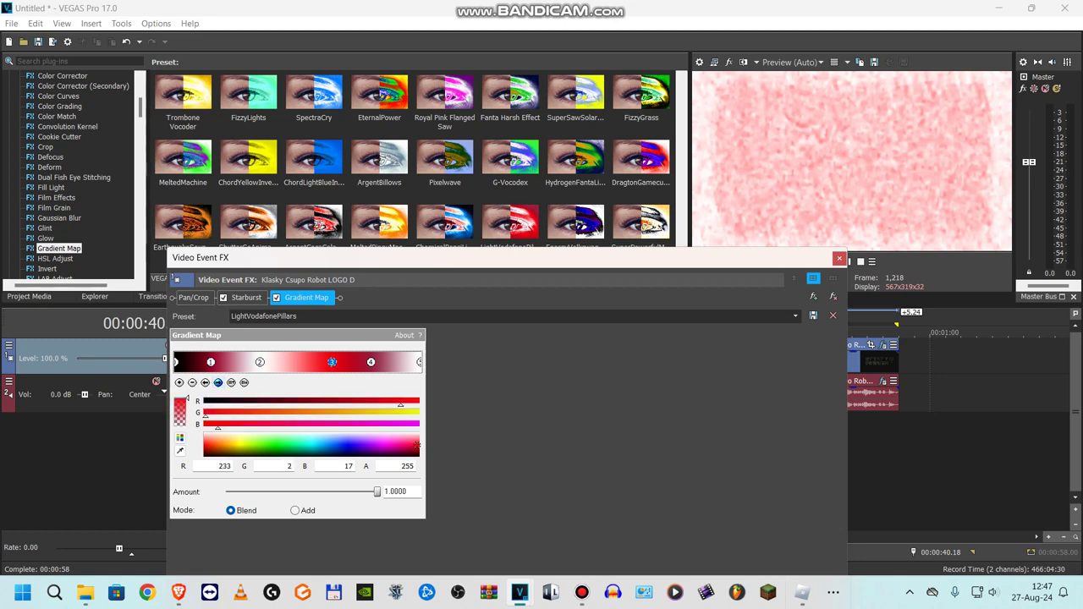
{"action": "left_click", "coordinate": [370, 362]}
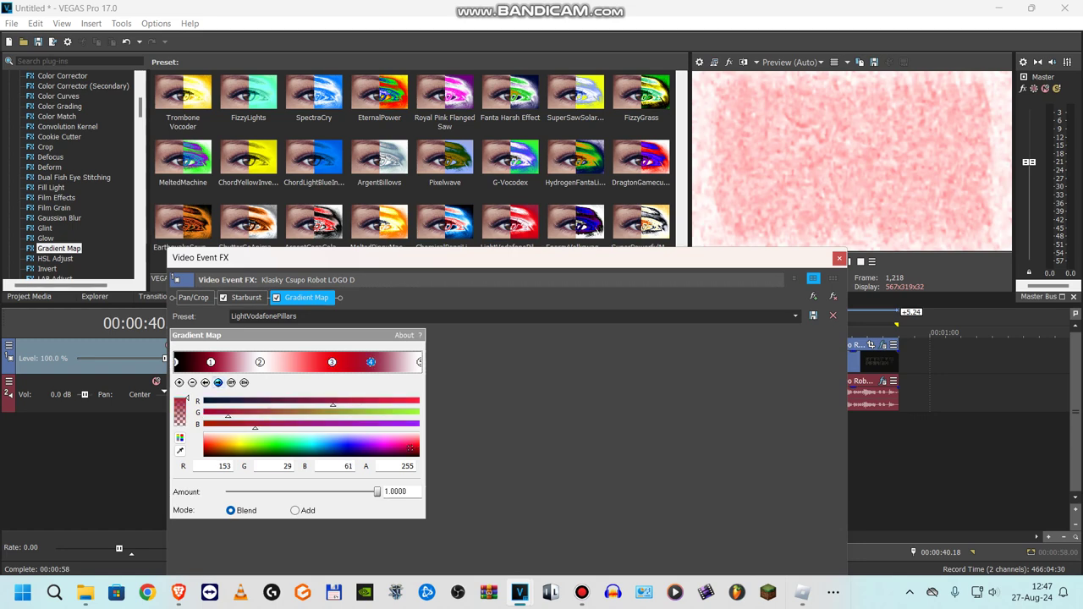
{"action": "left_click", "coordinate": [420, 362]}
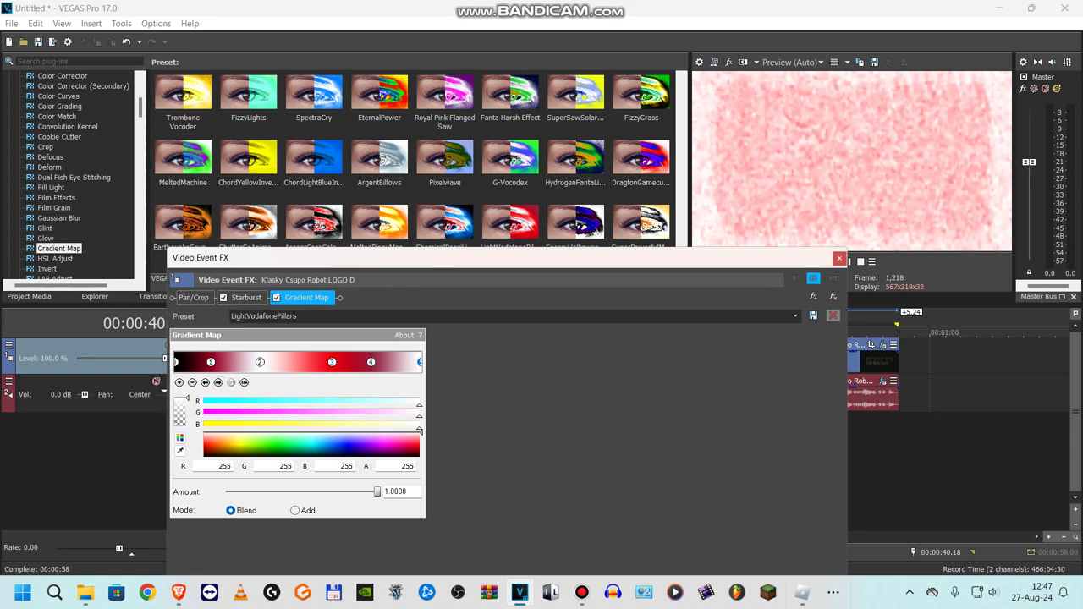
{"action": "left_click", "coordinate": [839, 258]}
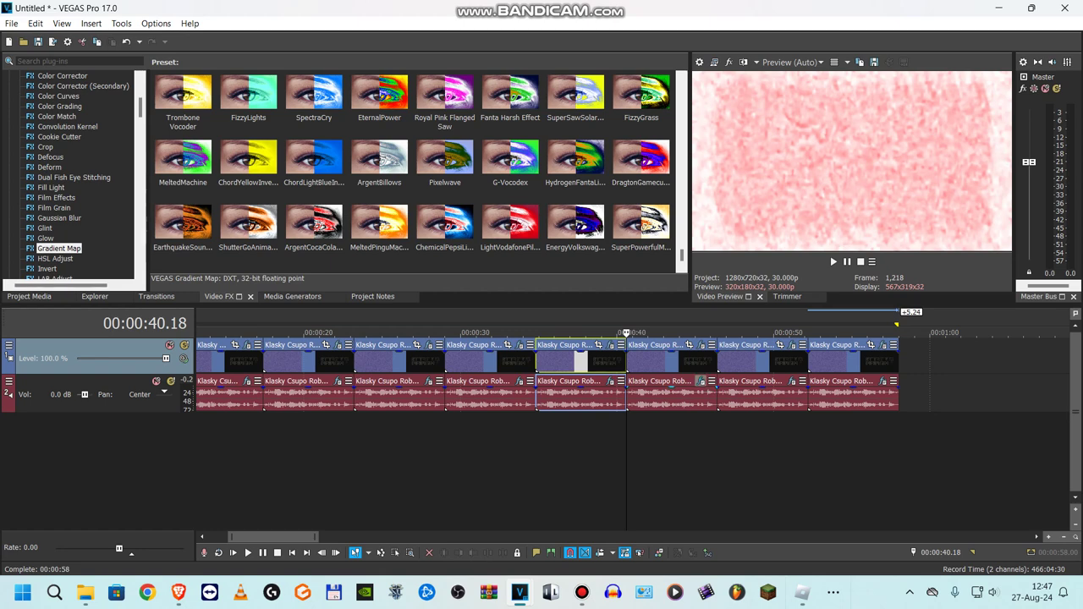
Step: Review the SPECTROR and Vocodex audio effects on the eighth audio clip and close them
{"action": "left_click", "coordinate": [701, 381]}
{"action": "left_click", "coordinate": [144, 45]}
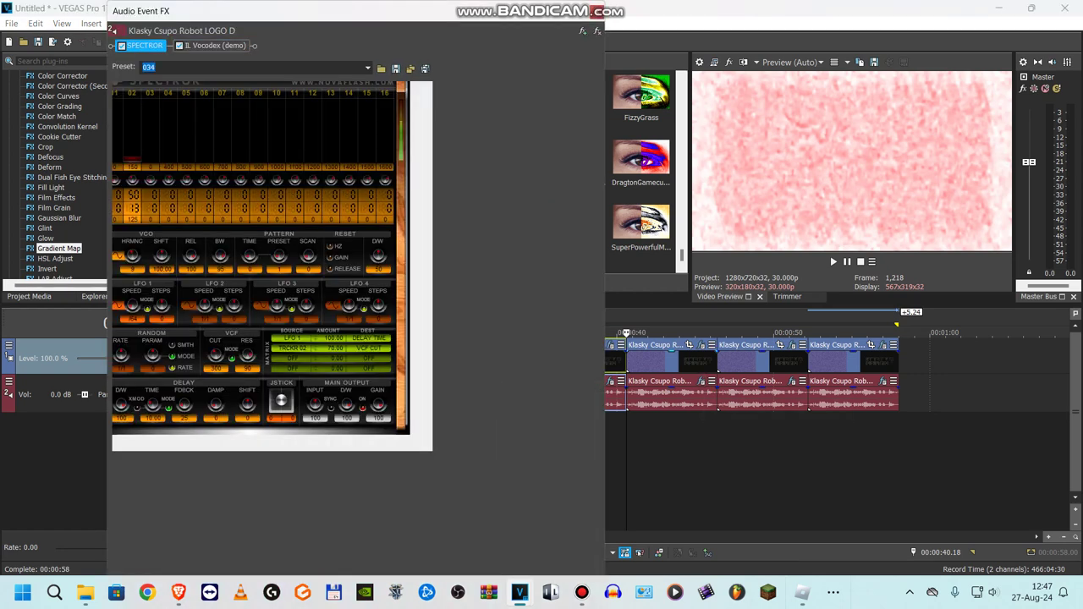
{"action": "left_click", "coordinate": [216, 45]}
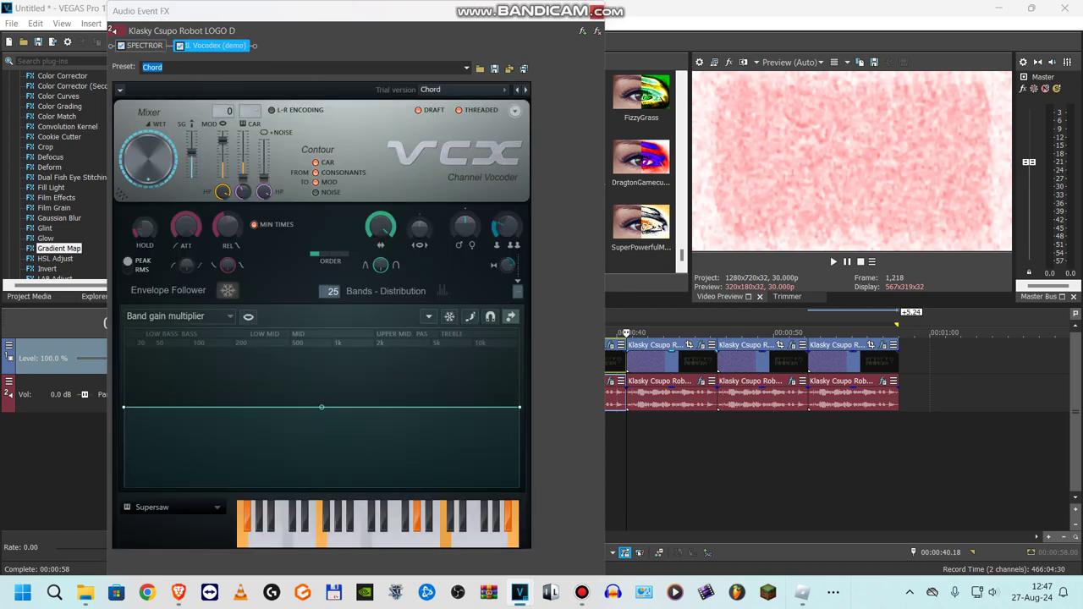
{"action": "left_click", "coordinate": [597, 12]}
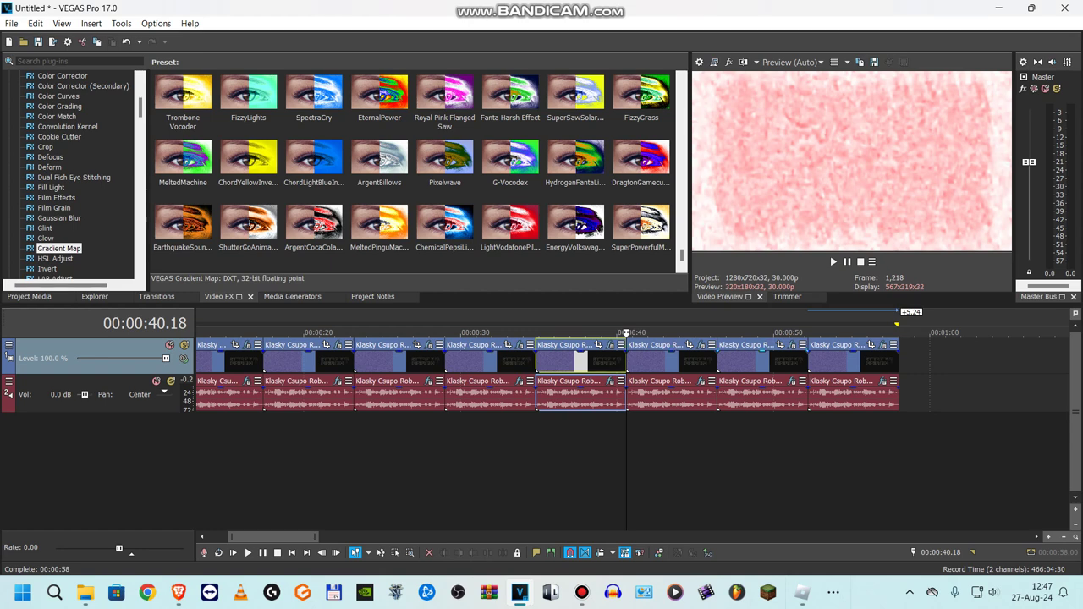
Step: Inspect the Rays and Linear Blur settings on the ninth video clip
{"action": "left_click", "coordinate": [714, 362]}
{"action": "left_click", "coordinate": [791, 346]}
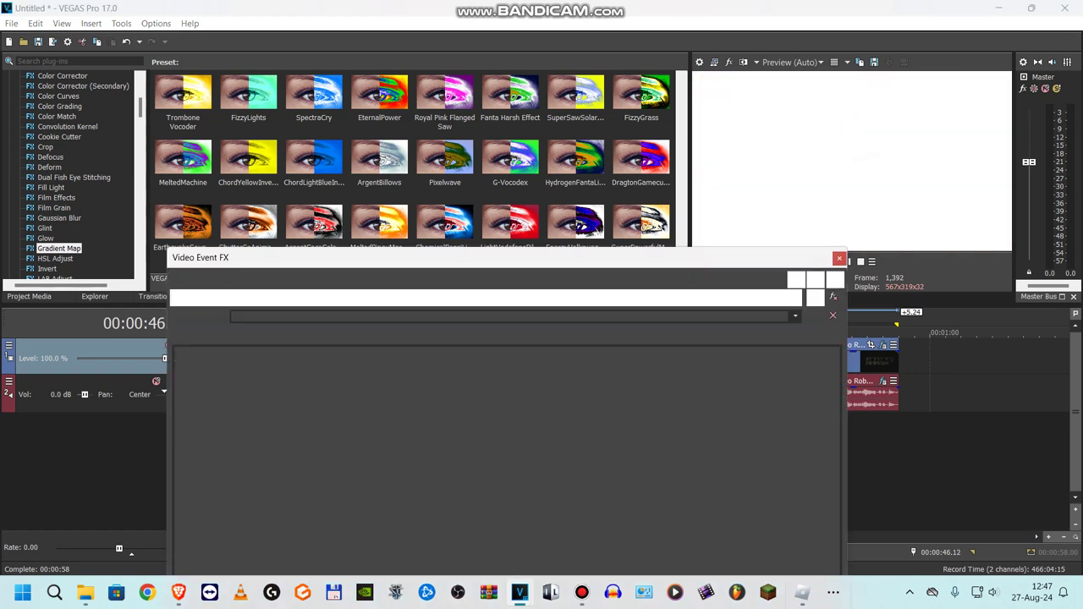
{"action": "left_click", "coordinate": [239, 297]}
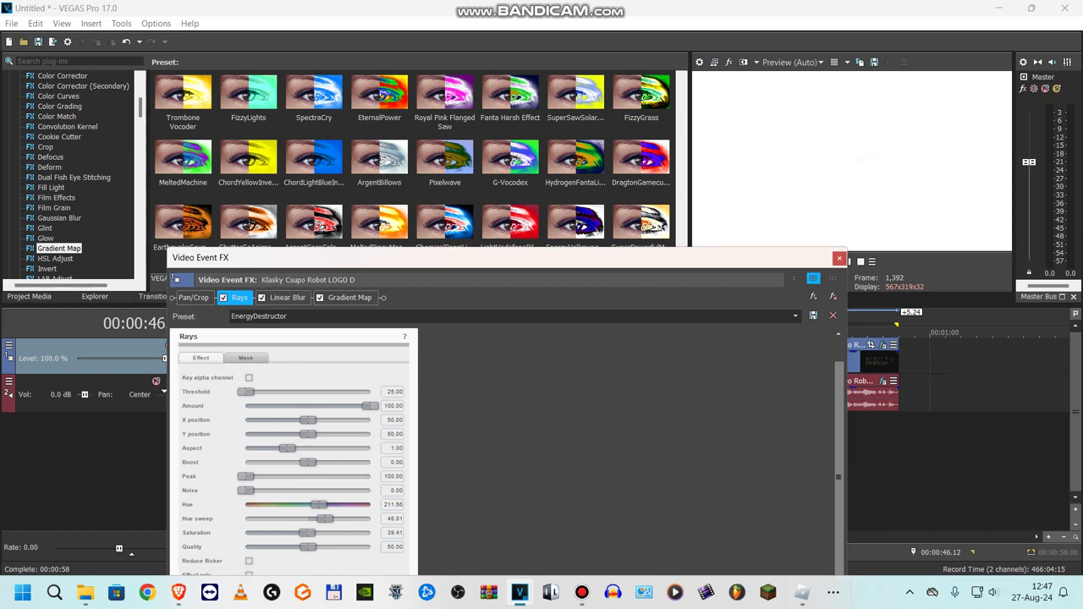
{"action": "left_click", "coordinate": [286, 297]}
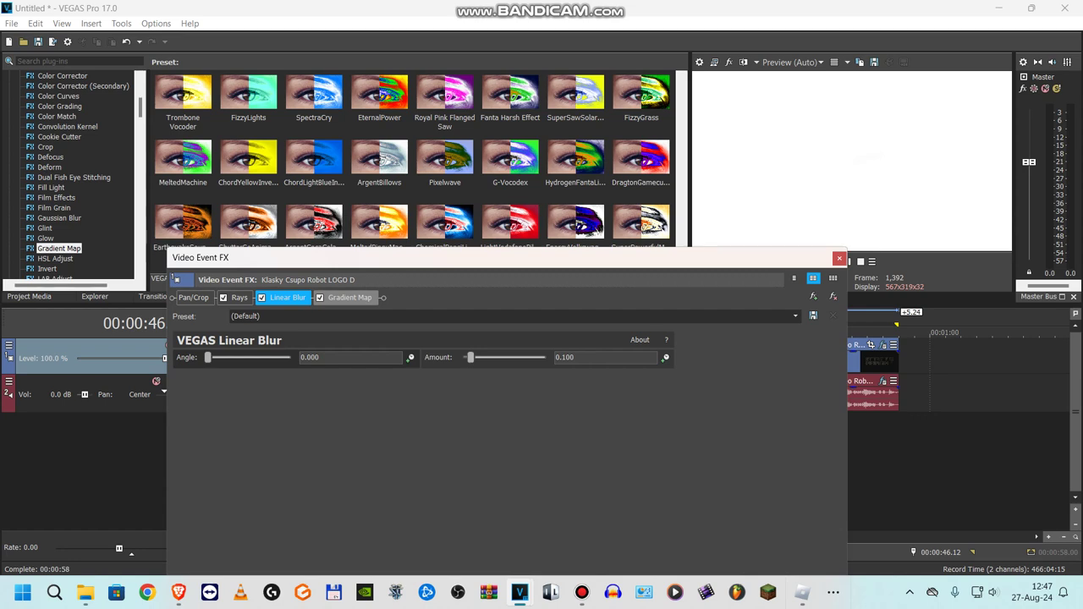
Step: Review the Gradient Map colour points on the ninth video clip and close its effects
{"action": "left_click", "coordinate": [350, 297]}
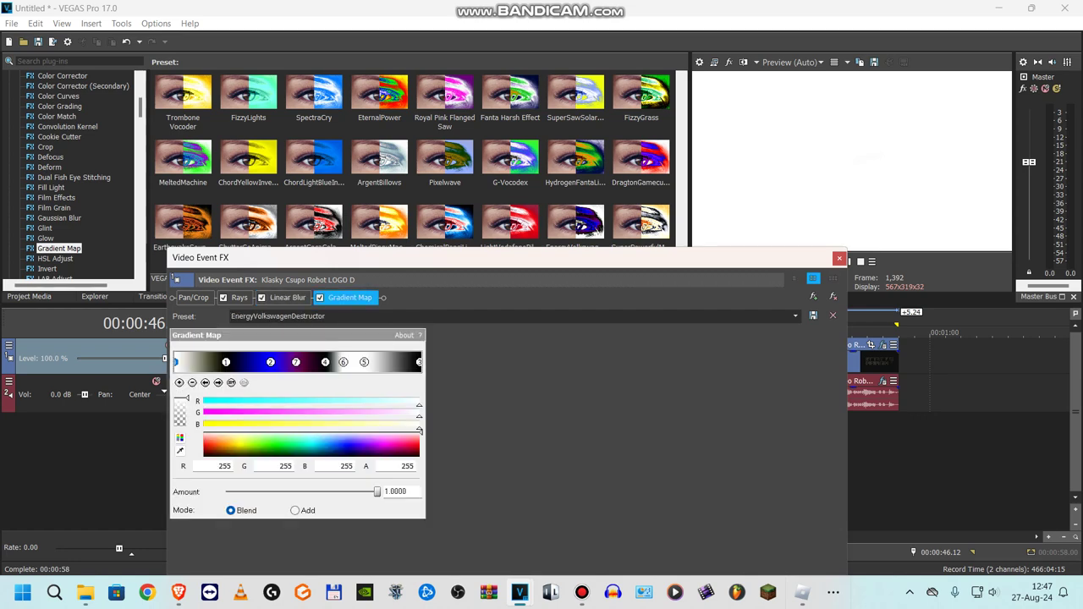
{"action": "left_click", "coordinate": [226, 362]}
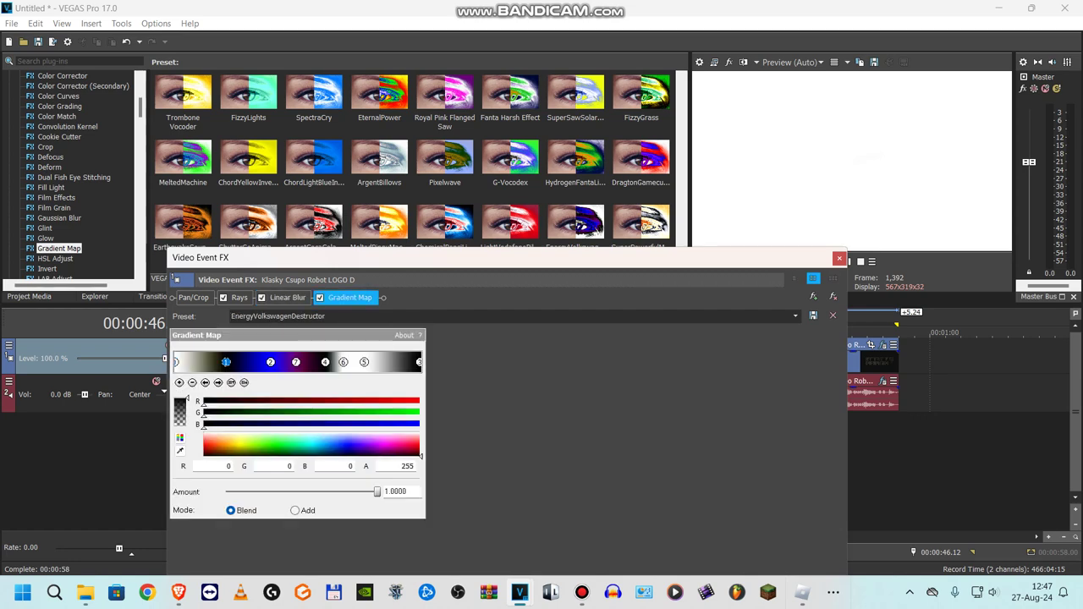
{"action": "left_click", "coordinate": [270, 362]}
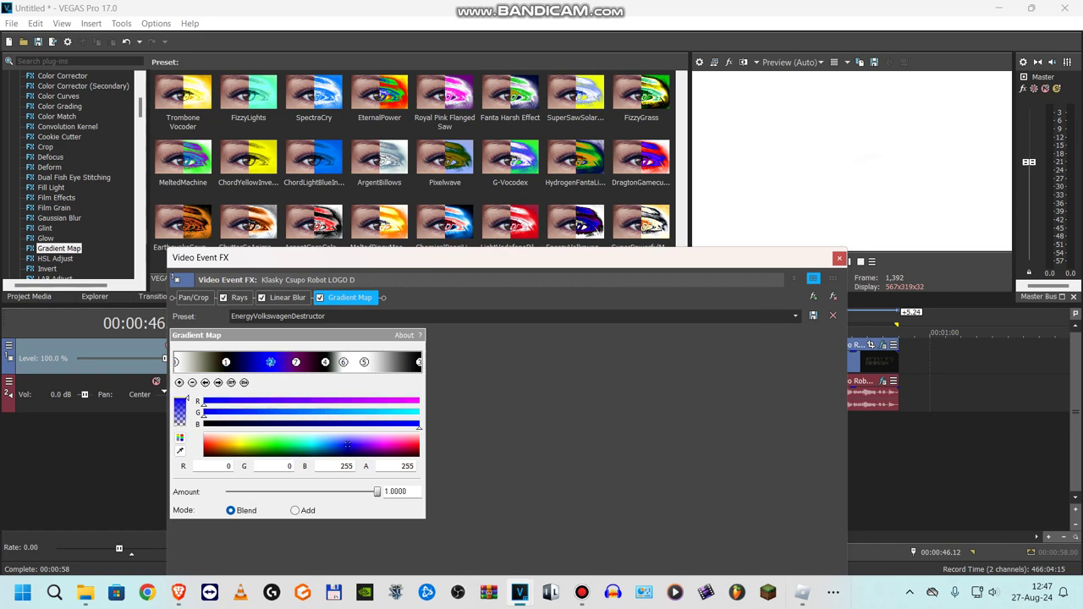
{"action": "left_click", "coordinate": [295, 362]}
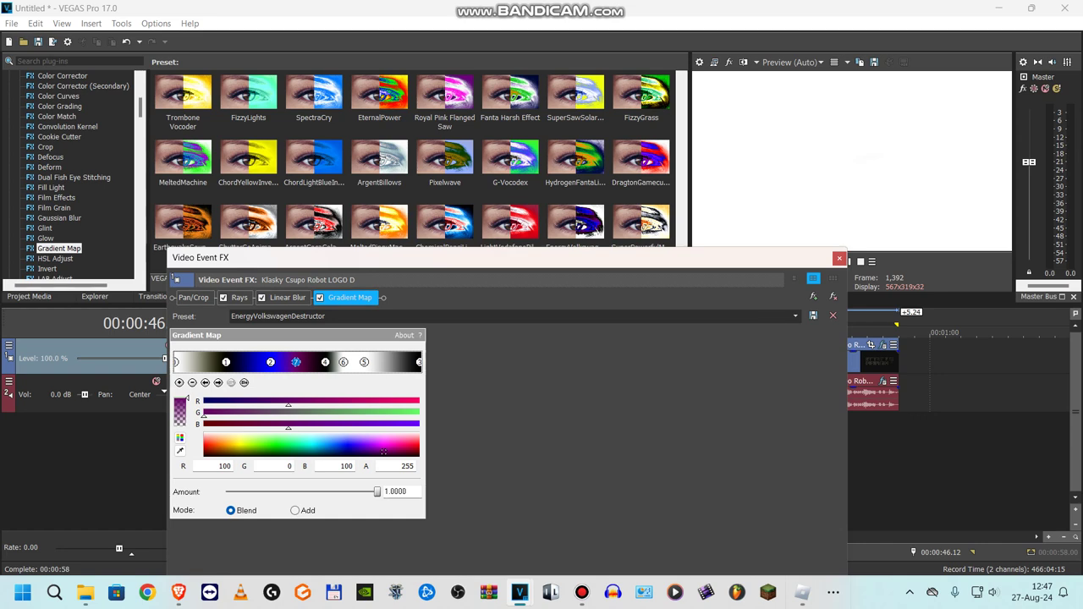
{"action": "left_click", "coordinate": [325, 362]}
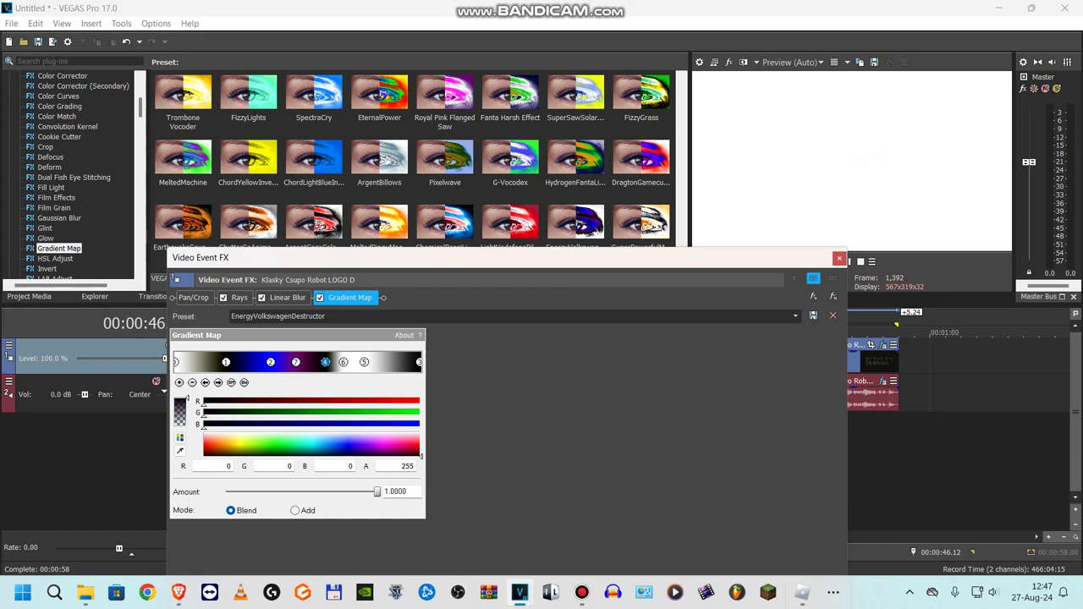
{"action": "left_click", "coordinate": [363, 362]}
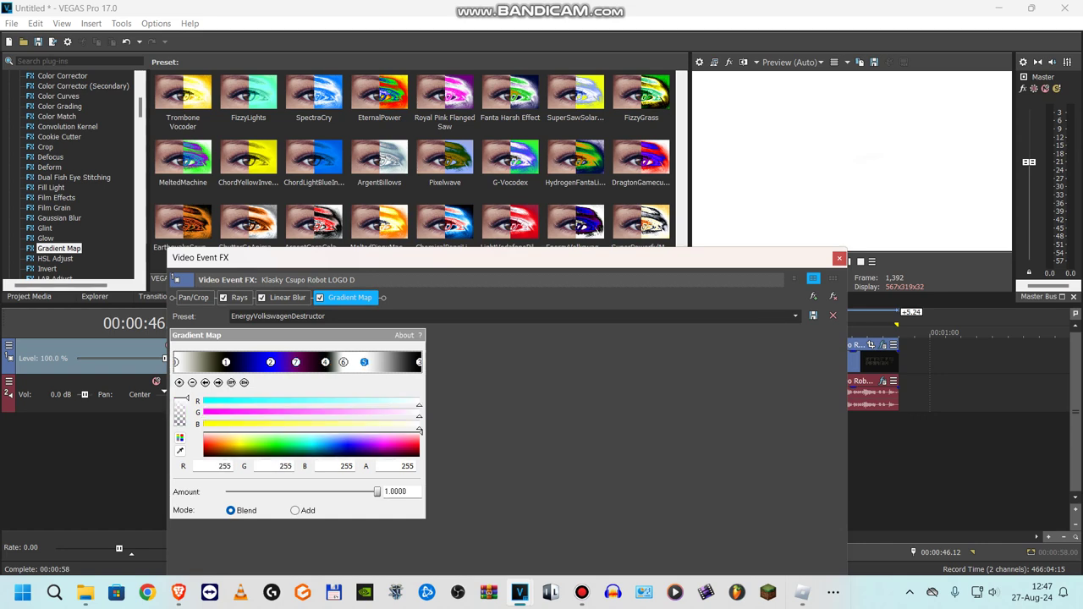
{"action": "left_click", "coordinate": [419, 362]}
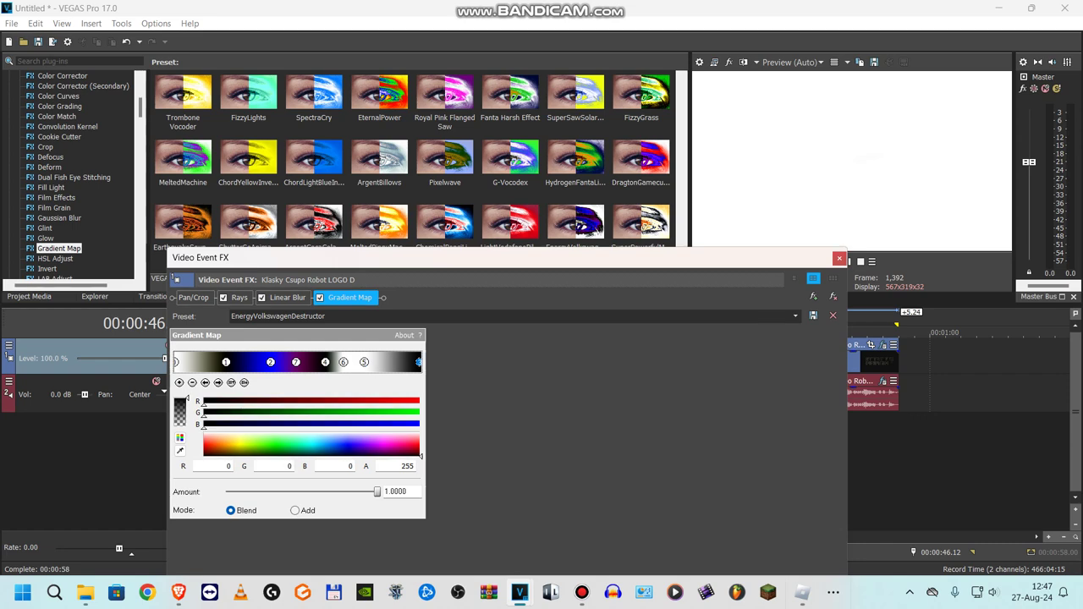
{"action": "left_click", "coordinate": [838, 258]}
Step: Review the Bitcrusher and Vocodex audio effects on the ninth audio clip and close them
{"action": "left_click", "coordinate": [791, 381]}
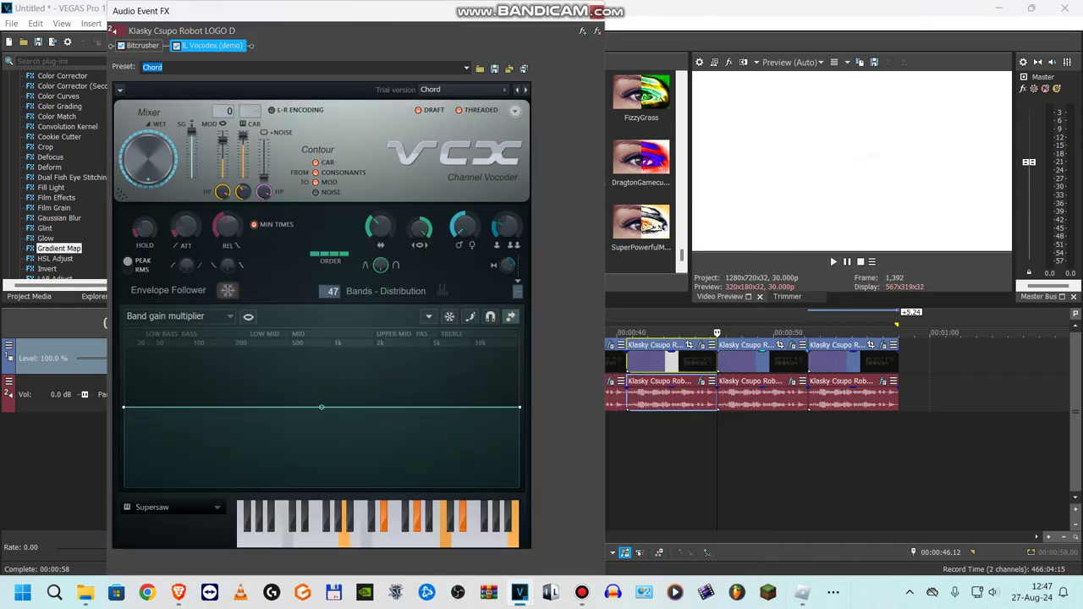
{"action": "left_click", "coordinate": [142, 45]}
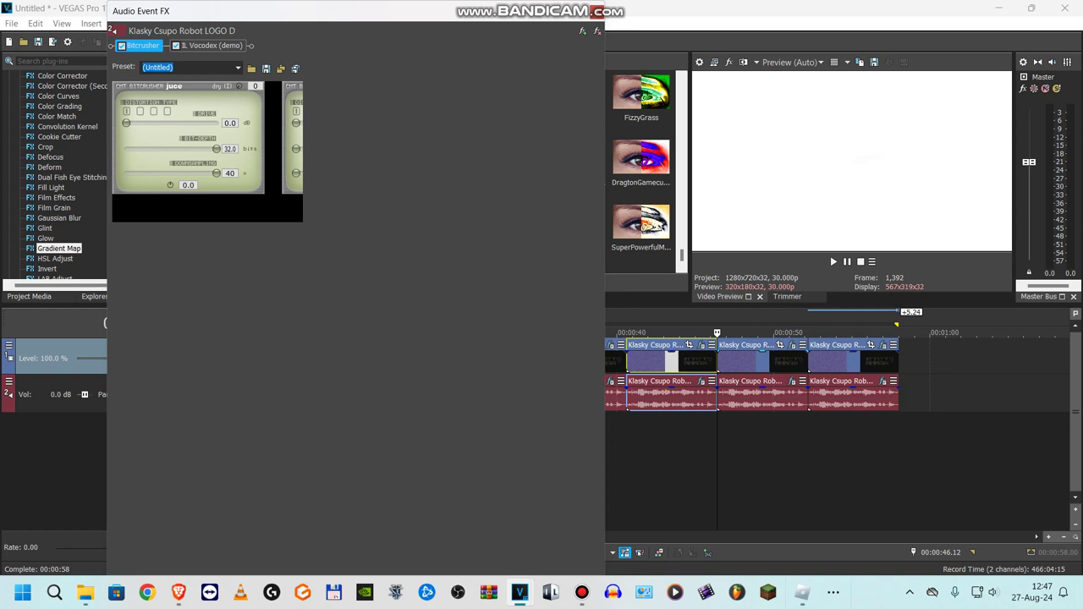
{"action": "left_click", "coordinate": [212, 45]}
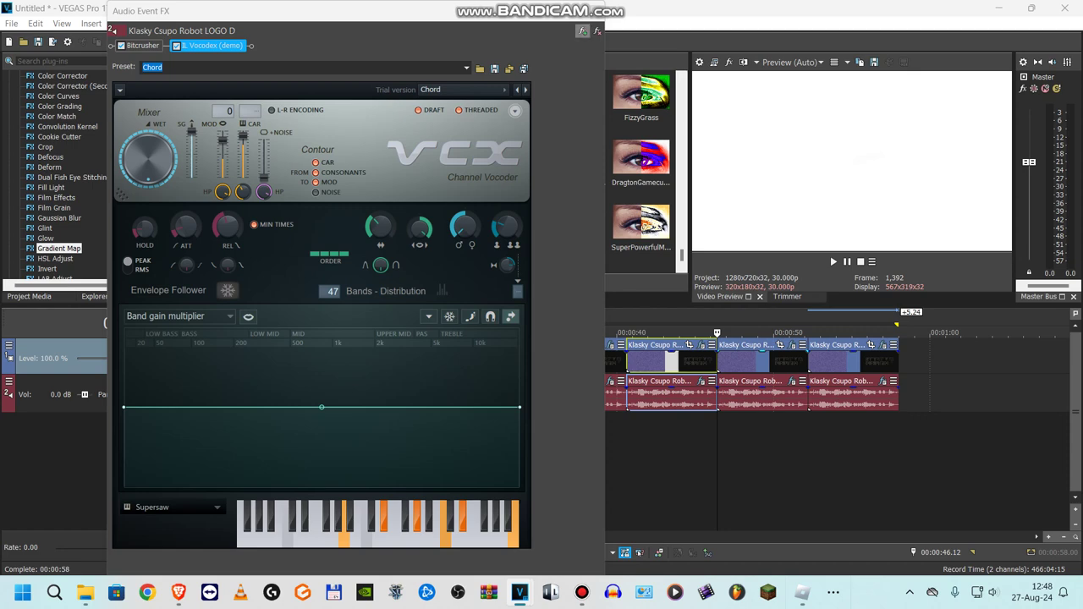
{"action": "left_click", "coordinate": [597, 12]}
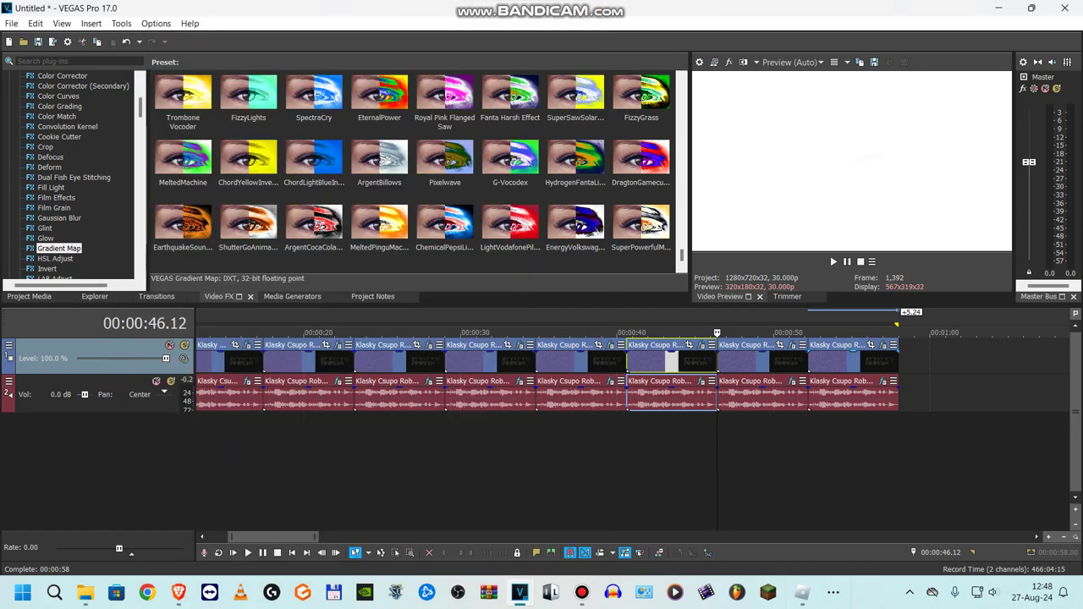
Step: Inspect the Glow, NewBlue LE Light Rays, Unsharp Mask and Color Curves settings on the tenth video clip
{"action": "left_click", "coordinate": [810, 363]}
{"action": "left_click", "coordinate": [882, 345]}
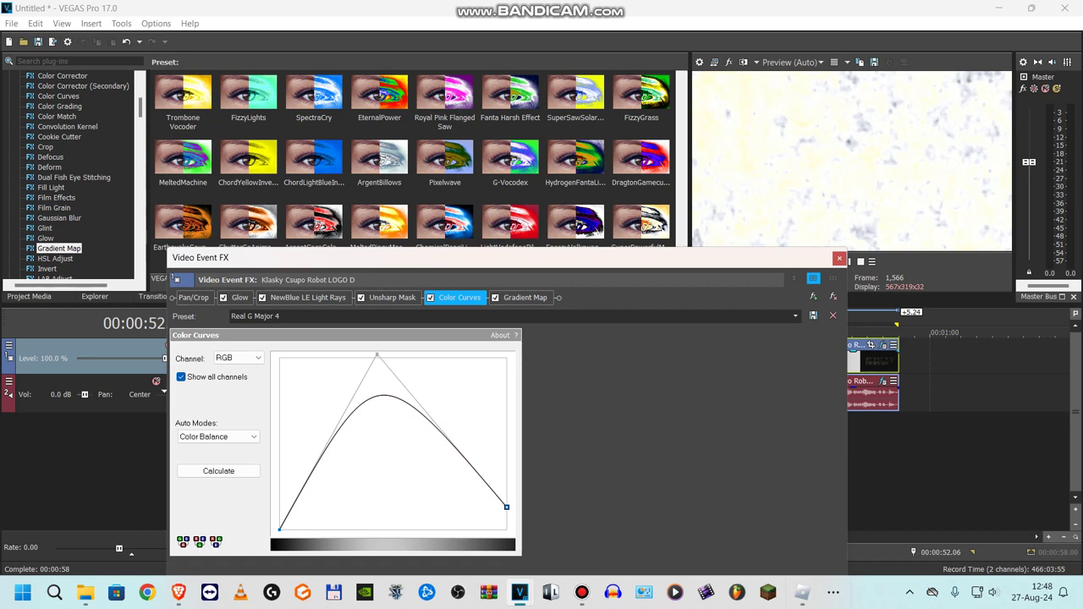
{"action": "left_click", "coordinate": [239, 297]}
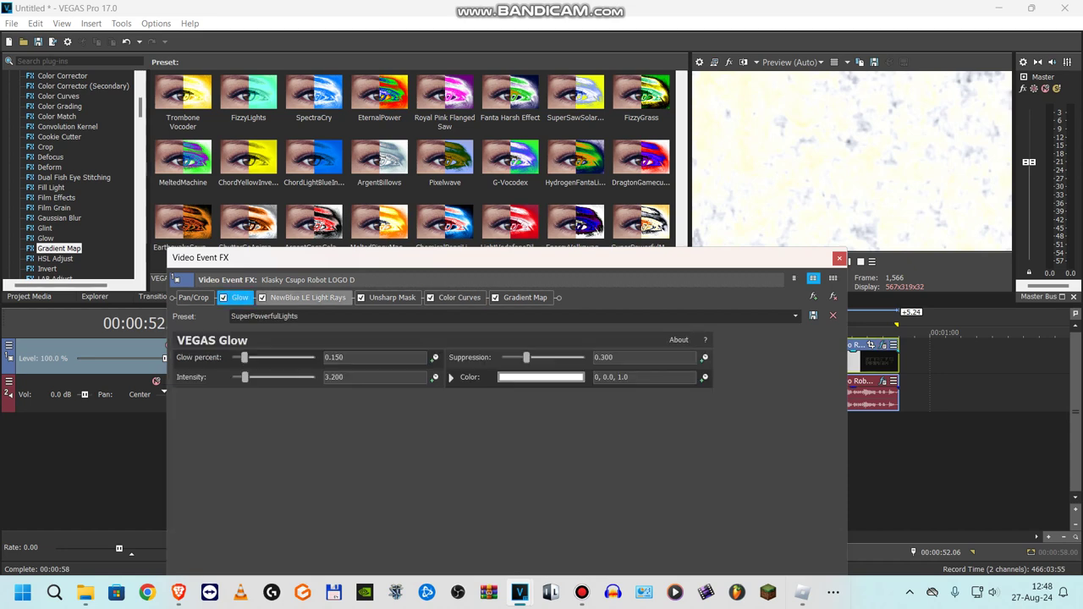
{"action": "left_click", "coordinate": [307, 297]}
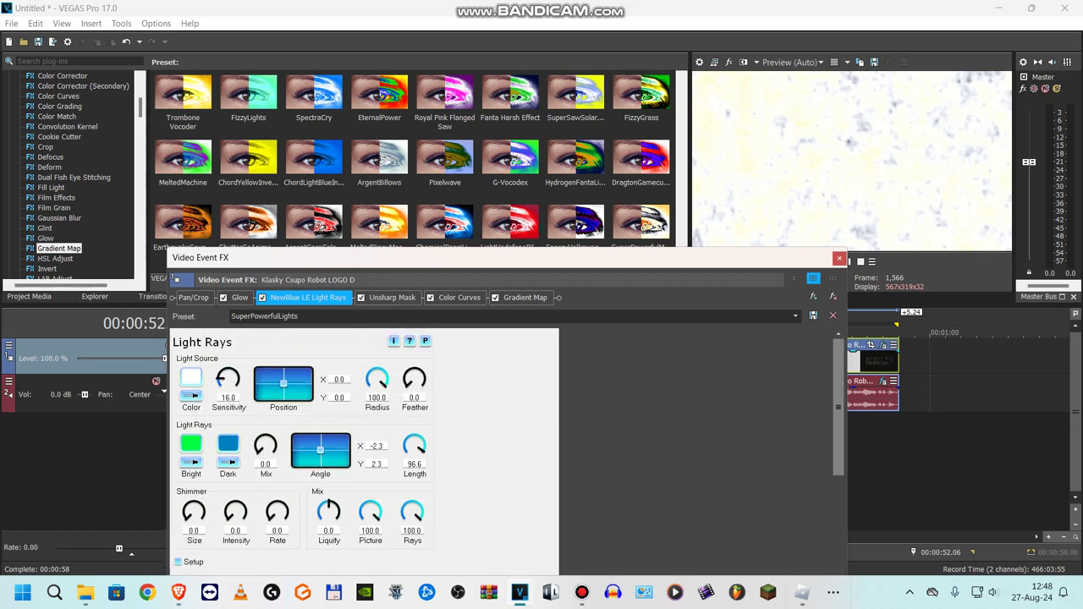
{"action": "left_click", "coordinate": [392, 298]}
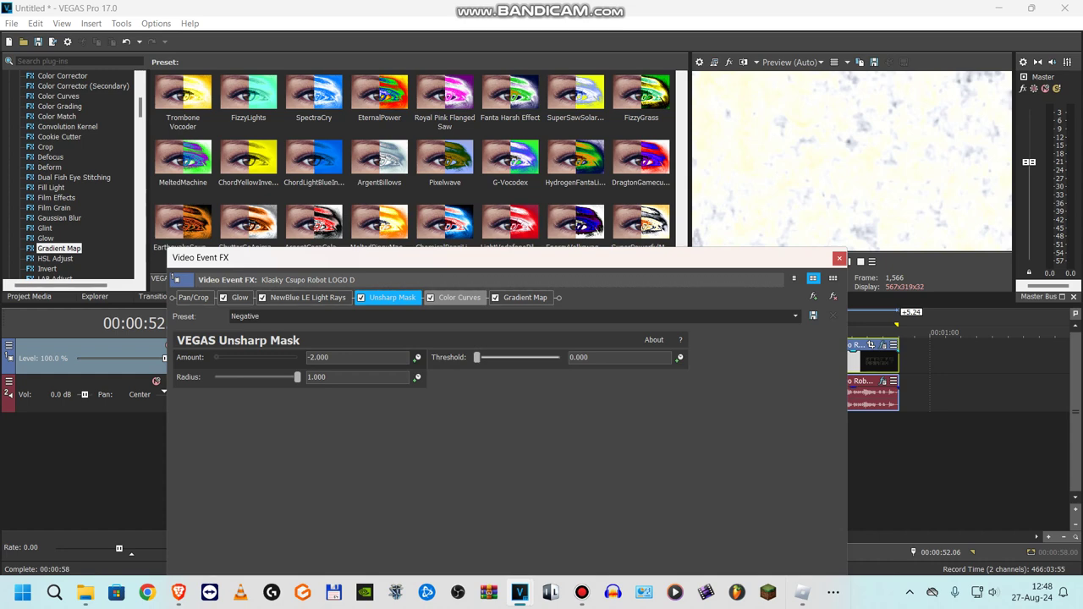
{"action": "left_click", "coordinate": [459, 297]}
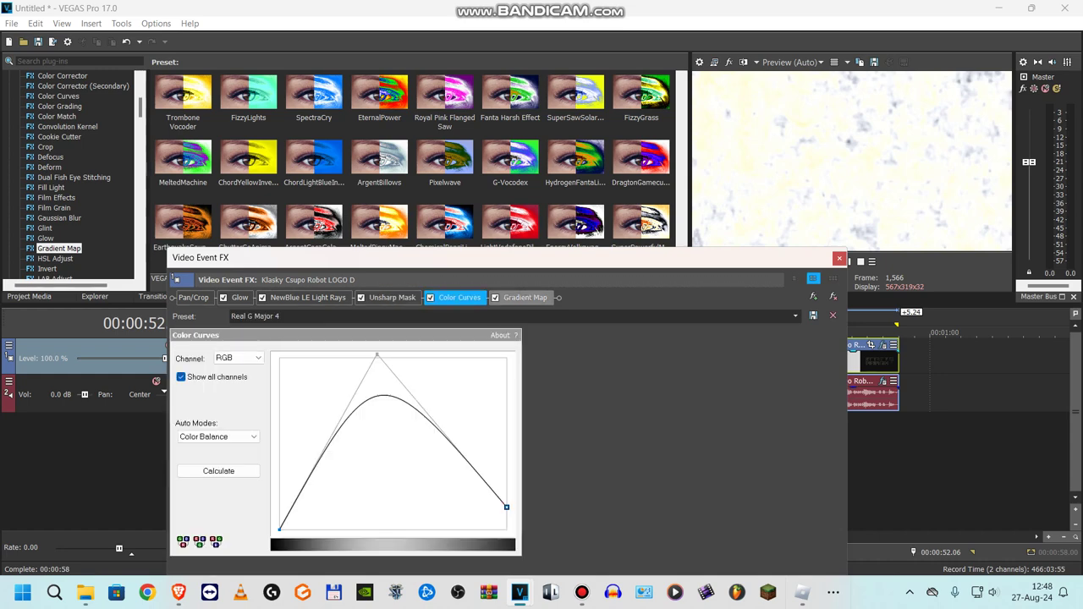
Step: Review each Gradient Map colour point on the tenth video clip and close its effects
{"action": "left_click", "coordinate": [524, 297]}
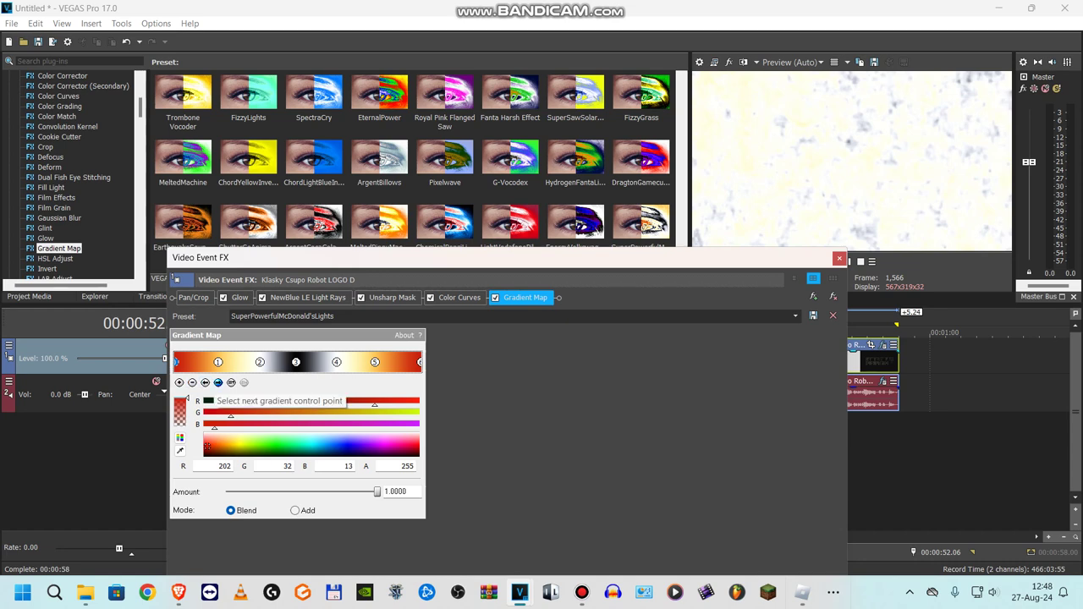
{"action": "left_click", "coordinate": [205, 382]}
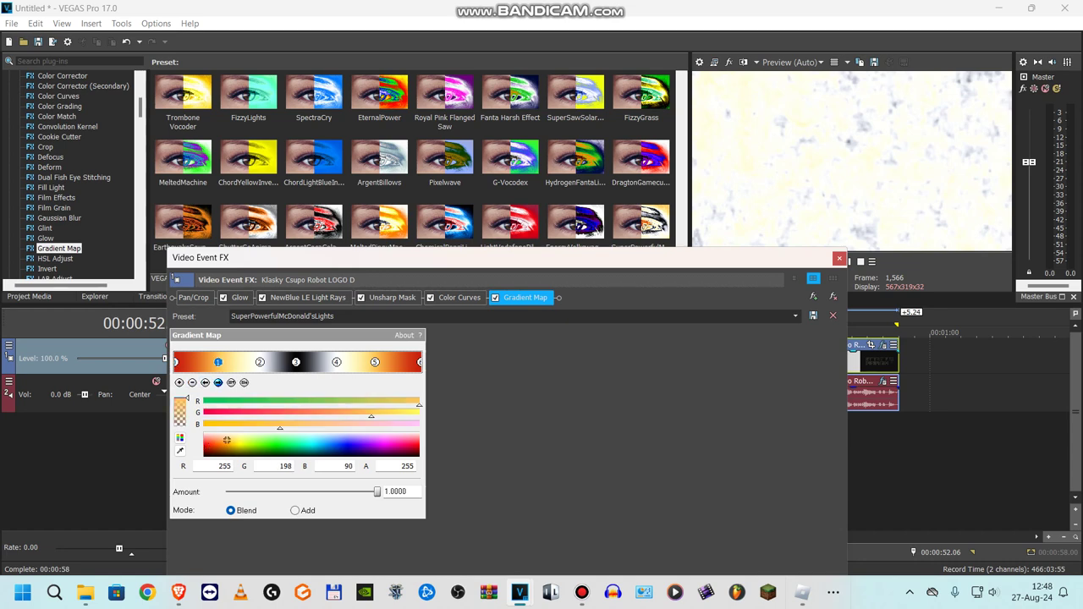
{"action": "left_click", "coordinate": [205, 383]}
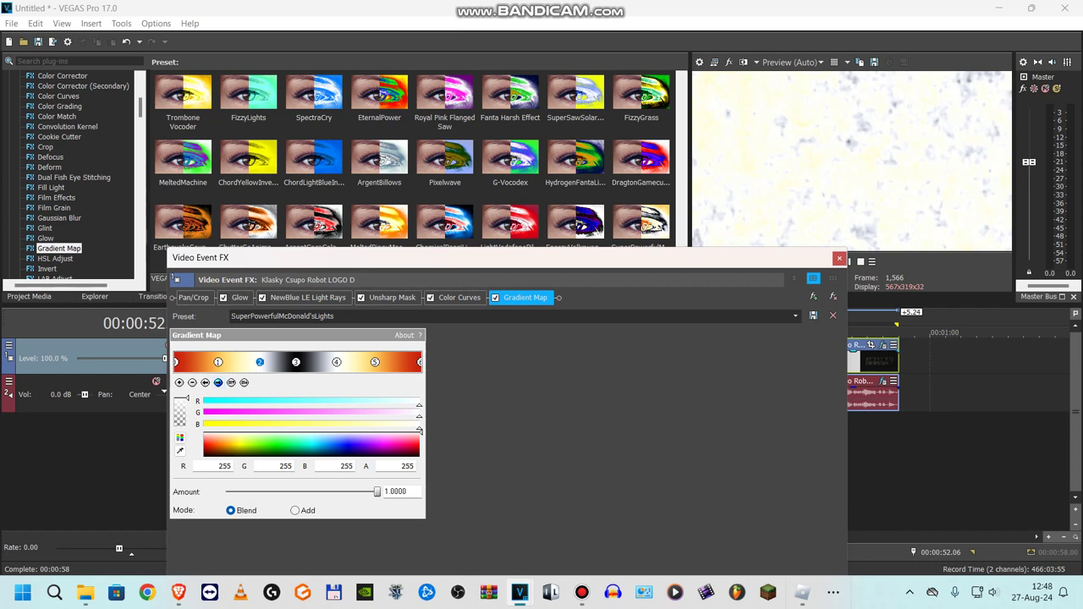
{"action": "left_click", "coordinate": [204, 383]}
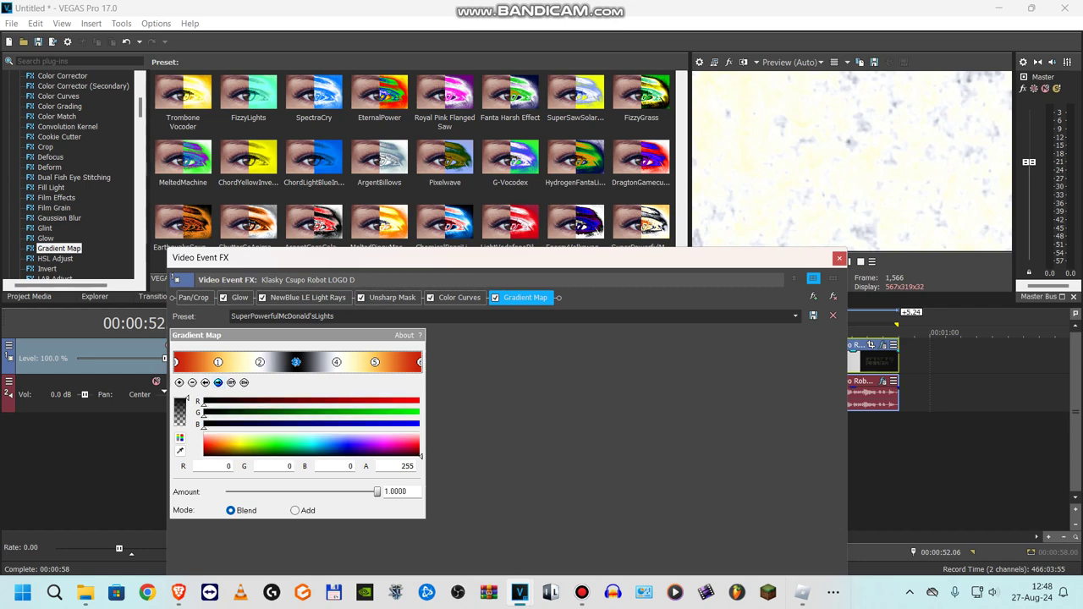
{"action": "left_click", "coordinate": [205, 382]}
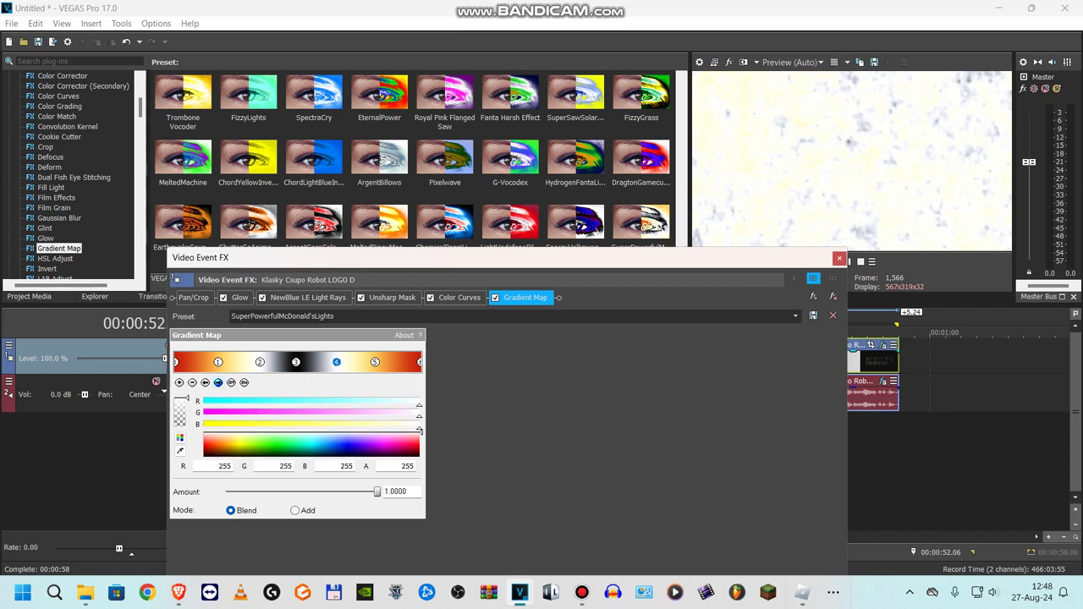
{"action": "left_click", "coordinate": [218, 382]}
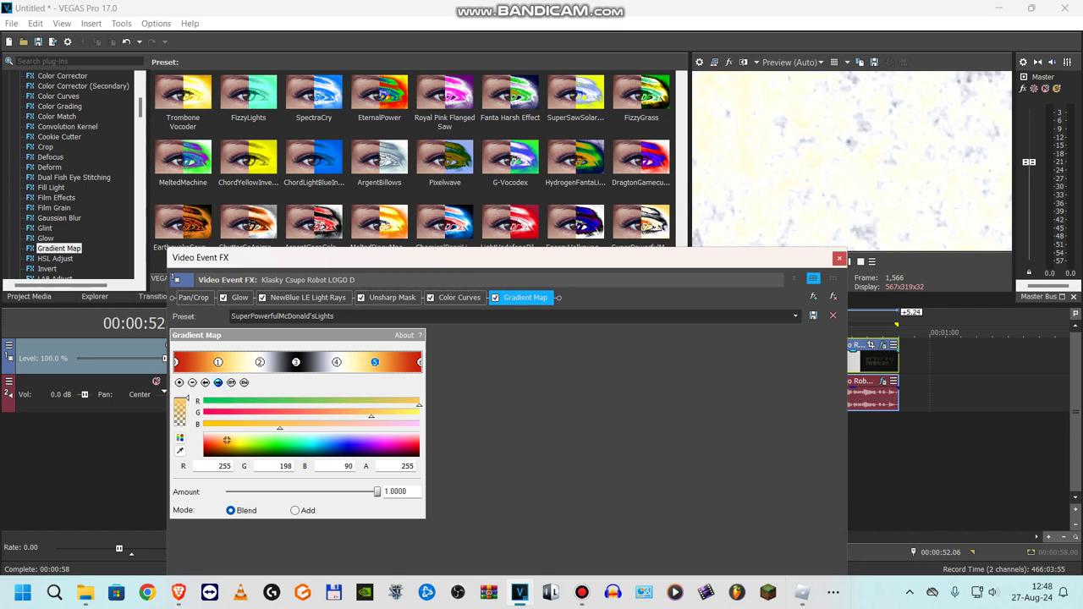
{"action": "left_click", "coordinate": [218, 383]}
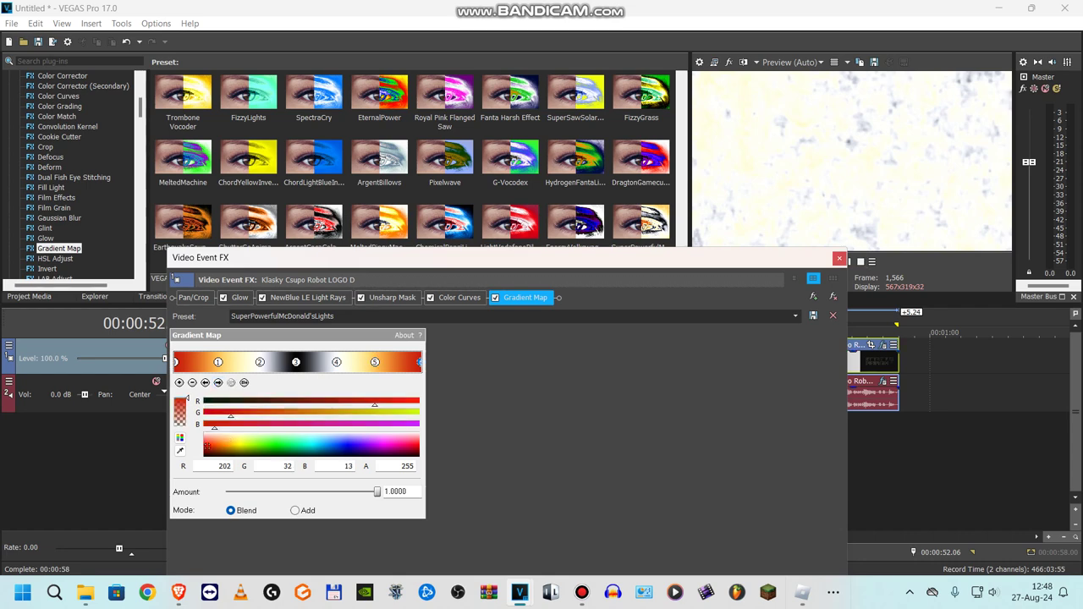
{"action": "left_click", "coordinate": [839, 259]}
Step: Move the middle point of the Vocodex saturation curve on the tenth audio clip to about 0.76 dB, and briefly preview the clip
{"action": "left_click", "coordinate": [882, 381]}
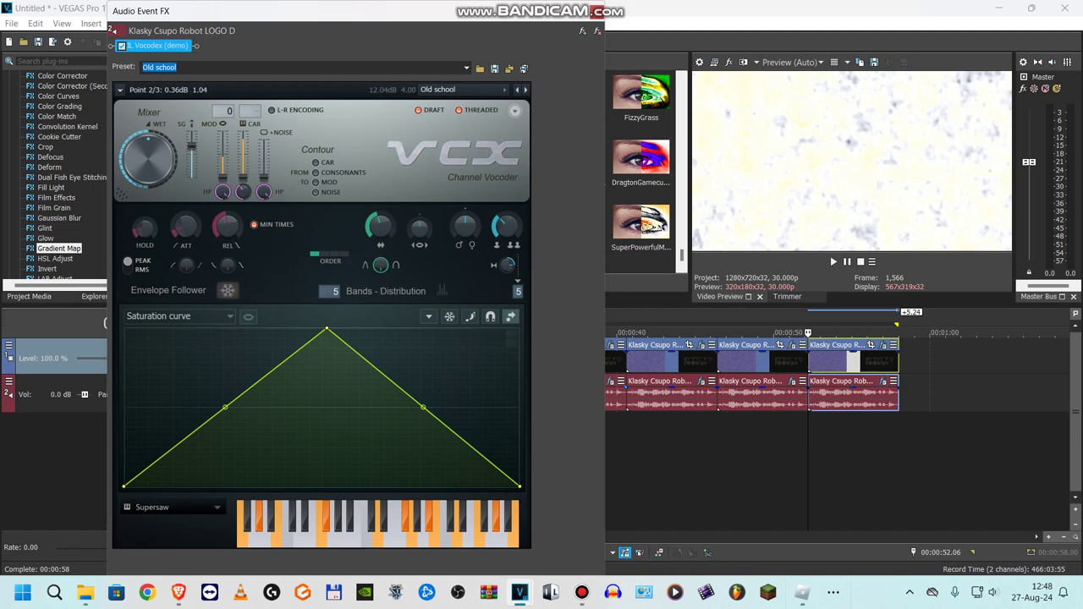
{"action": "left_click_drag", "start_coordinate": [327, 329], "coordinate": [333, 328]}
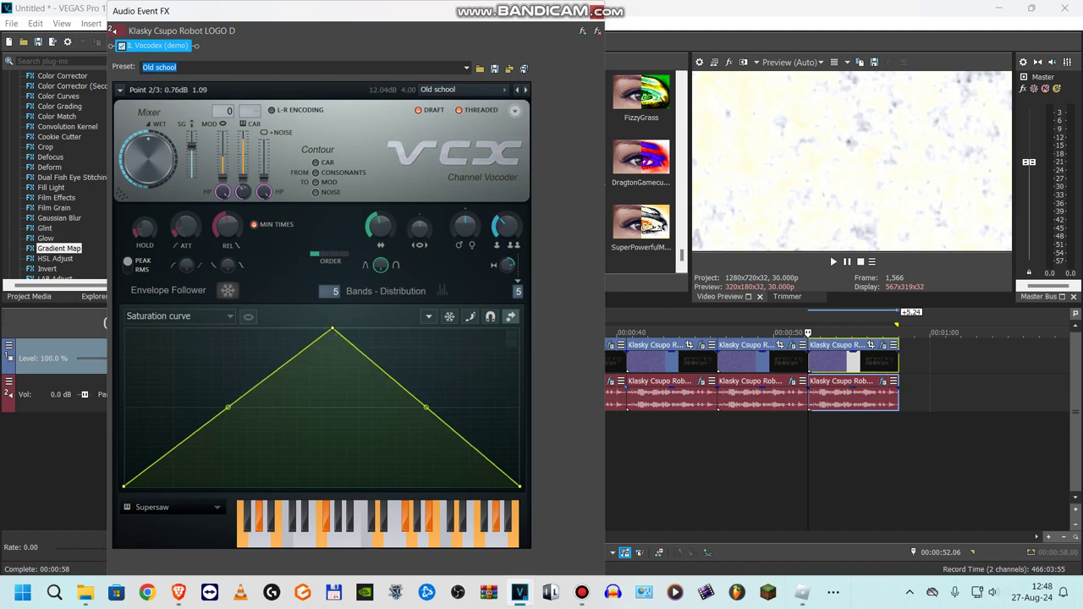
{"action": "left_click", "coordinate": [597, 11]}
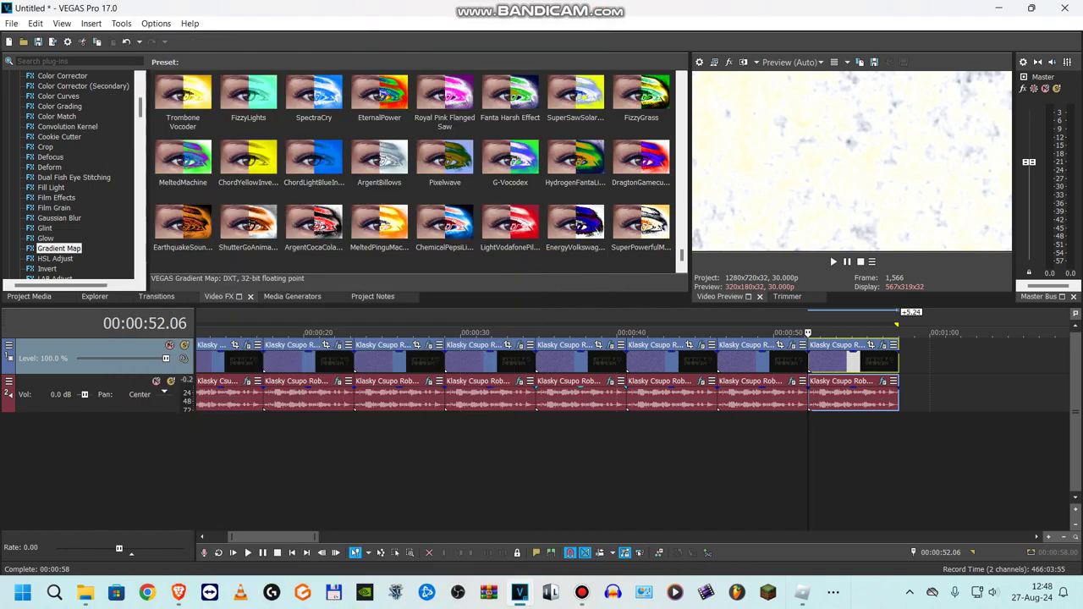
{"action": "left_click", "coordinate": [833, 262]}
{"action": "left_click", "coordinate": [847, 262]}
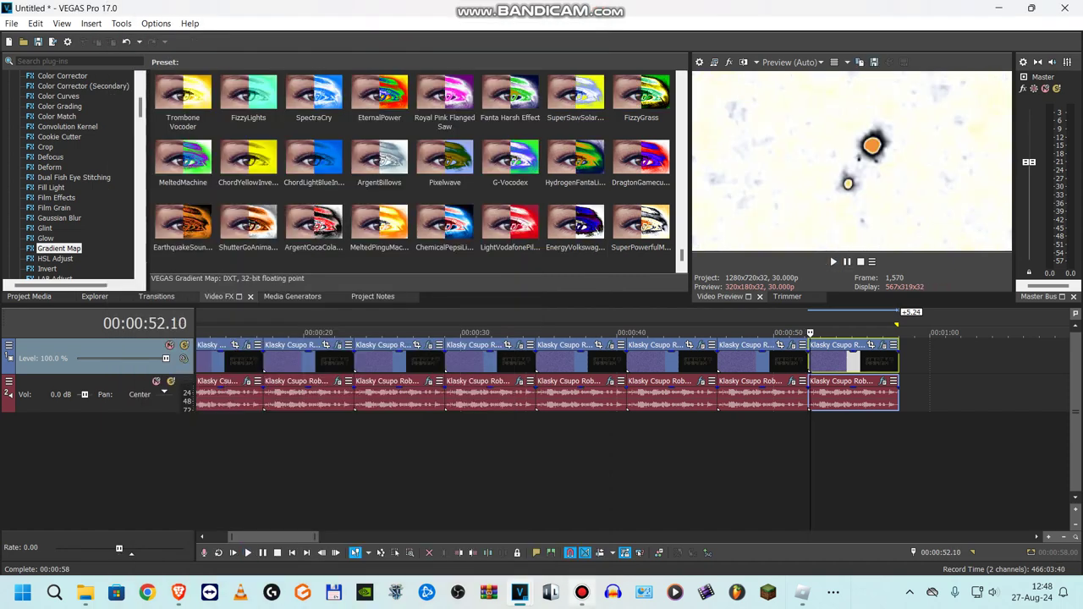